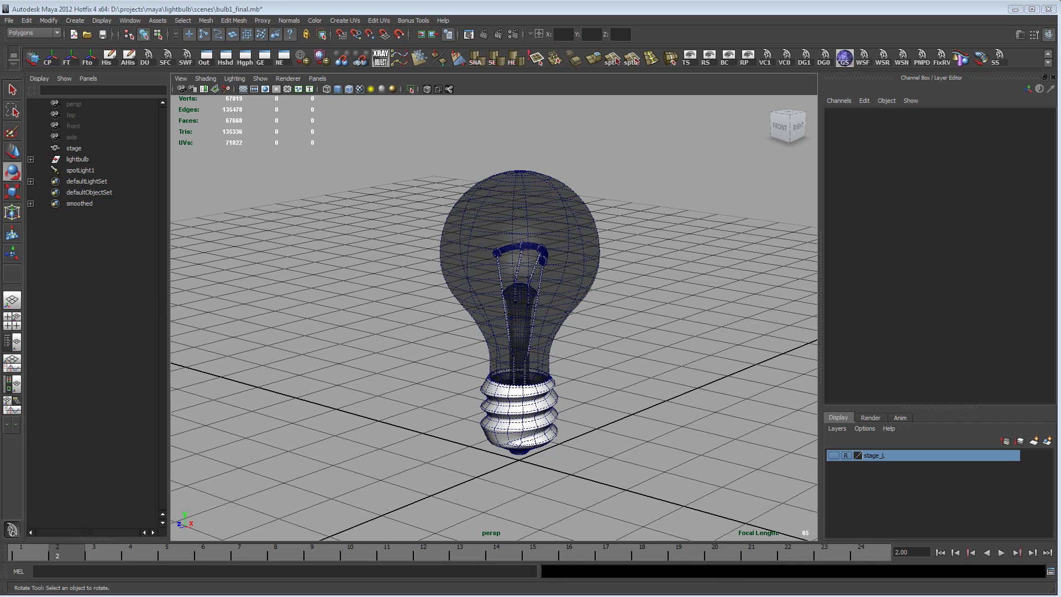
# Examine the light bulb model from several angles and distances, including the scene's spotlight attributes.
pyautogui.moveTo(497, 320)
pyautogui.keyDown('alt'); pyautogui.mouseDown()
pyautogui.moveTo(542, 318)
pyautogui.moveTo(564, 290)
pyautogui.moveTo(486, 299)
pyautogui.moveTo(470, 326)
pyautogui.moveTo(575, 301)
pyautogui.moveTo(514, 315)
pyautogui.moveTo(503, 348)
pyautogui.moveTo(498, 310)
pyautogui.mouseUp(); pyautogui.keyUp('alt')
pyautogui.scroll(3, 525, 321)
pyautogui.scroll(-4, 514, 315)
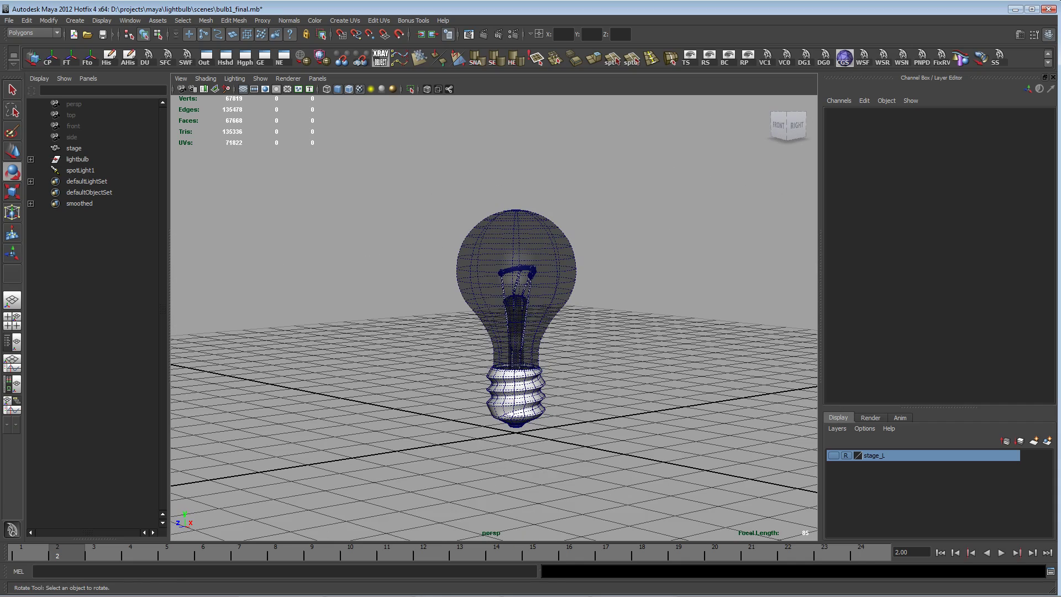
pyautogui.keyDown('alt'); pyautogui.moveTo(622, 321); pyautogui.dragTo(536, 303); pyautogui.keyUp('alt')
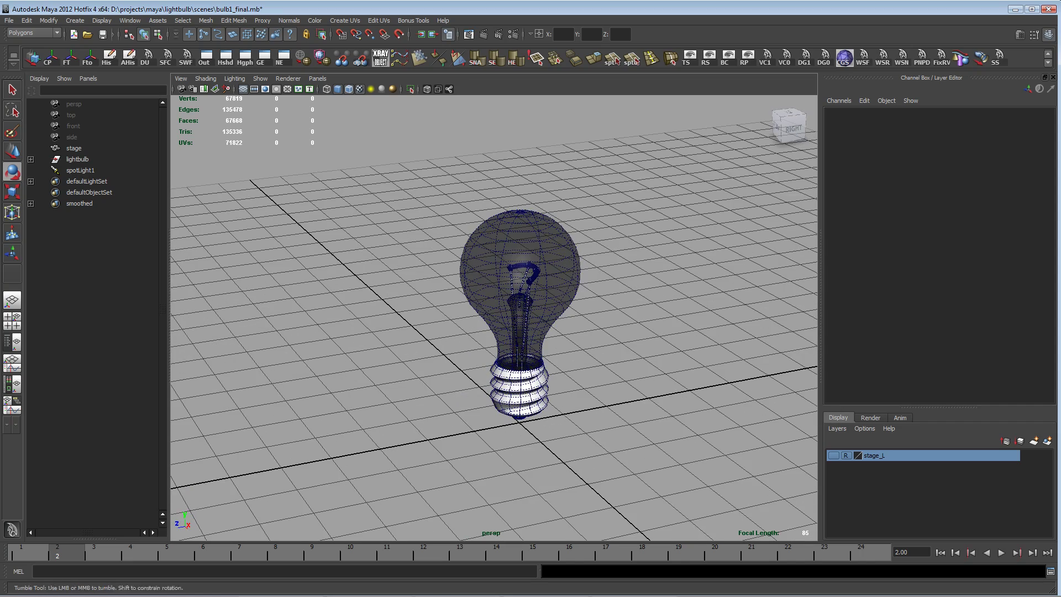
pyautogui.keyDown('alt'); pyautogui.moveTo(536, 310); pyautogui.dragTo(547, 262); pyautogui.keyUp('alt')
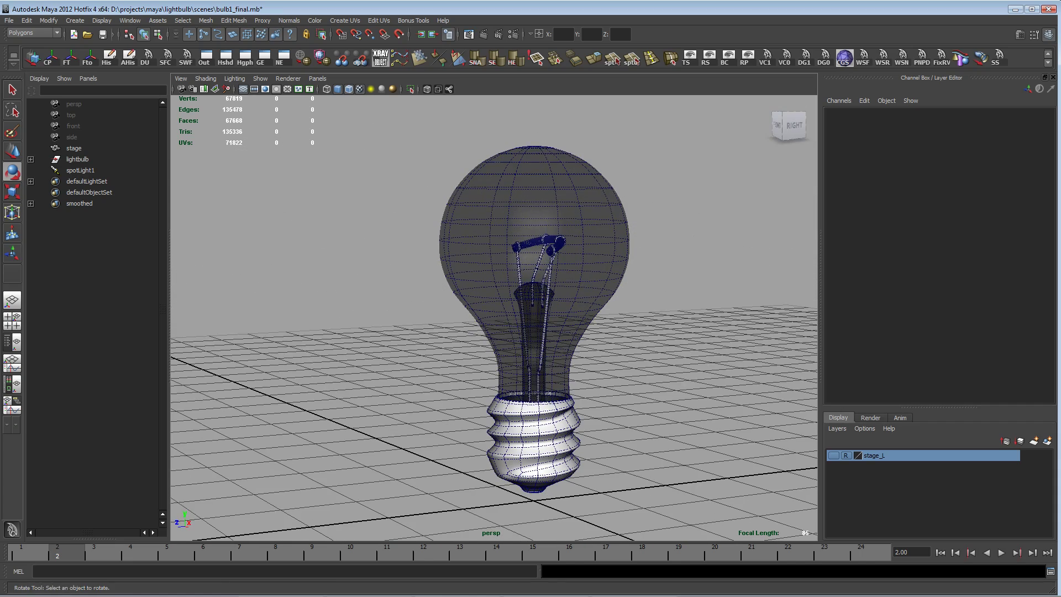
pyautogui.keyDown('alt'); pyautogui.moveTo(498, 310); pyautogui.dragTo(553, 284); pyautogui.keyUp('alt')
pyautogui.keyDown('alt'); pyautogui.moveTo(497, 309); pyautogui.dragTo(545, 328); pyautogui.keyUp('alt')
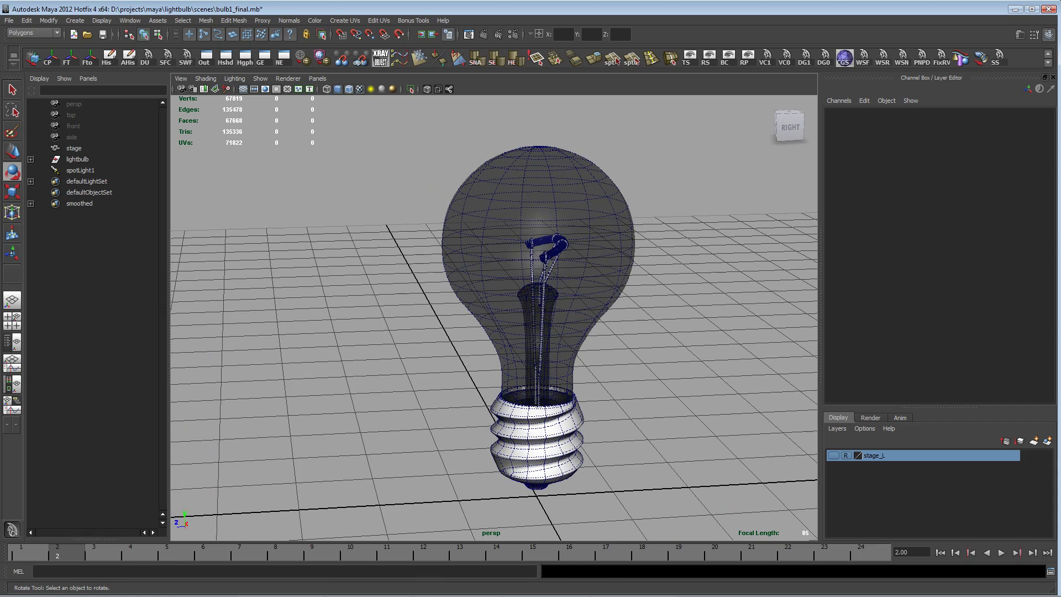
pyautogui.keyDown('alt'); pyautogui.moveTo(498, 320); pyautogui.dragTo(528, 334); pyautogui.keyUp('alt')
pyautogui.keyDown('alt'); pyautogui.moveTo(528, 332); pyautogui.dragTo(464, 332, button='right'); pyautogui.keyUp('alt')
pyautogui.keyDown('alt'); pyautogui.moveTo(465, 332); pyautogui.dragTo(406, 350); pyautogui.keyUp('alt')
pyautogui.keyDown('alt'); pyautogui.moveTo(406, 350); pyautogui.dragTo(475, 350, button='right'); pyautogui.keyUp('alt')
pyautogui.keyDown('alt'); pyautogui.moveTo(476, 350); pyautogui.dragTo(521, 315); pyautogui.keyUp('alt')
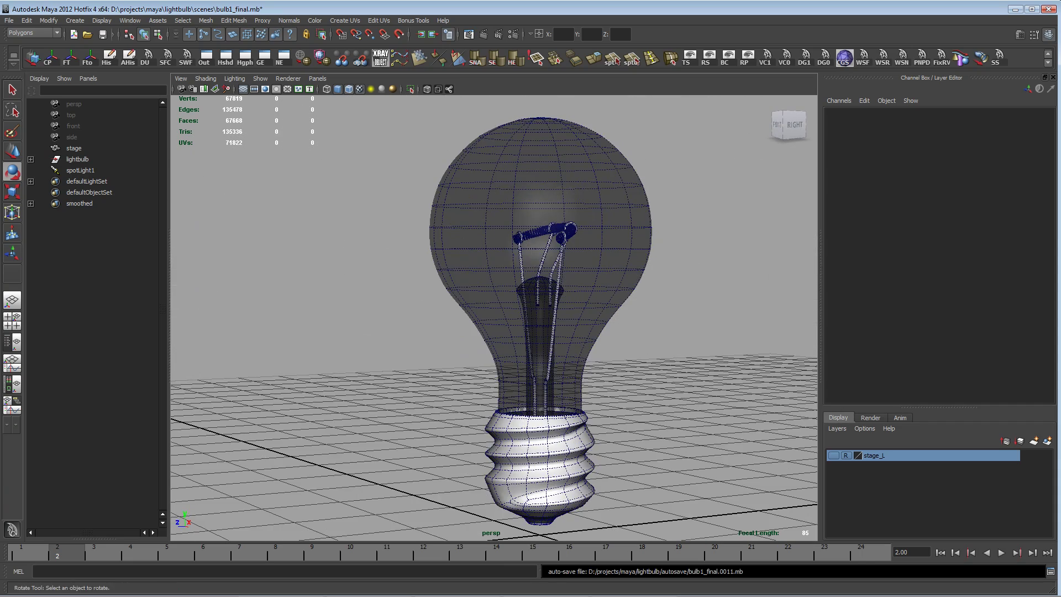
pyautogui.keyDown('alt'); pyautogui.moveTo(521, 315); pyautogui.dragTo(486, 315, button='right'); pyautogui.keyUp('alt')
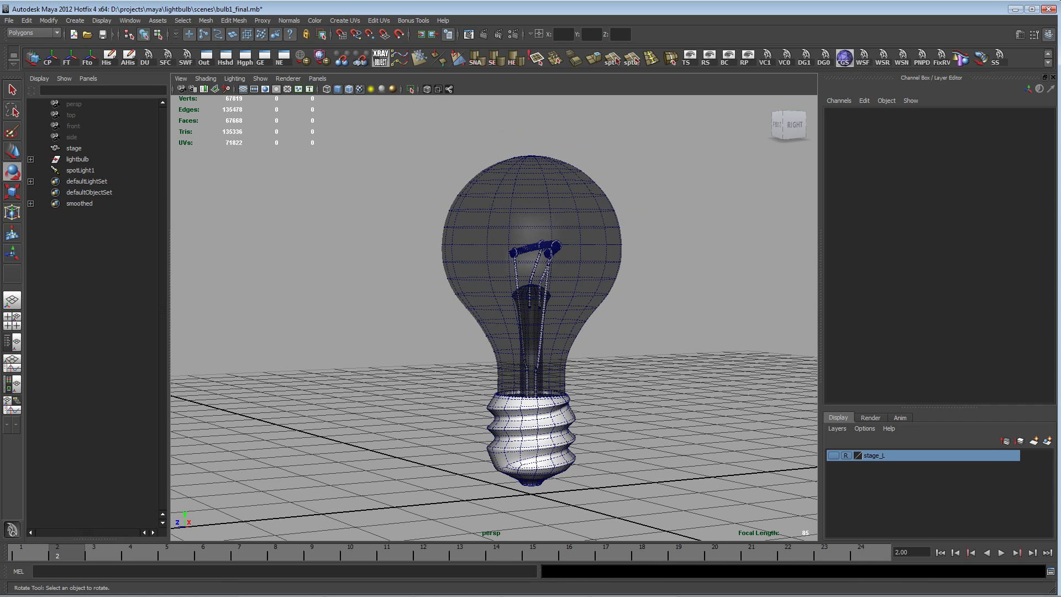
pyautogui.click(81, 170)
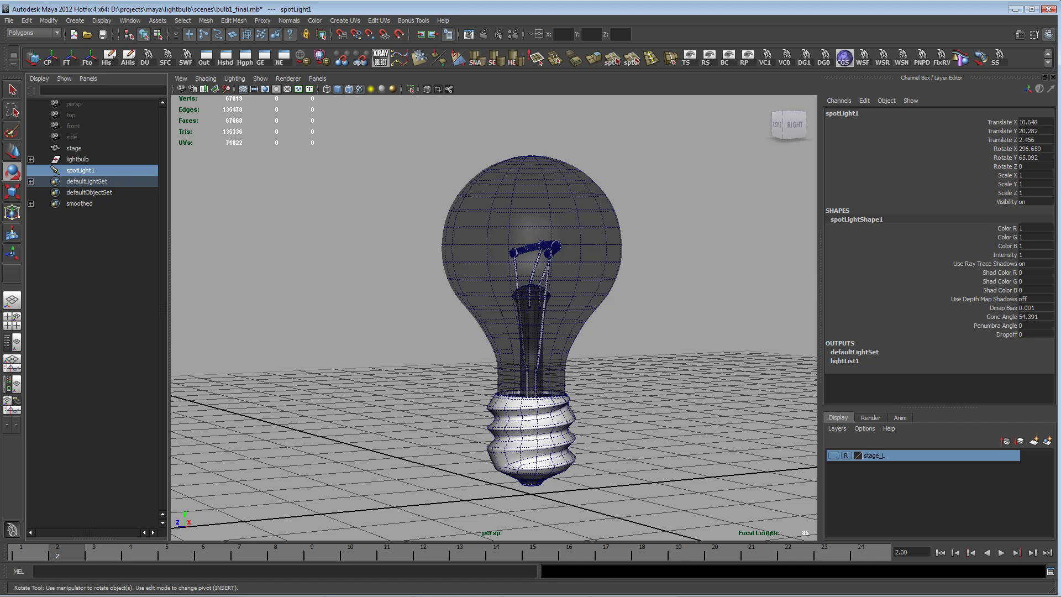
# Delete all animation keys of the lightbulb group in the Graph Editor.
pyautogui.click(78, 159)
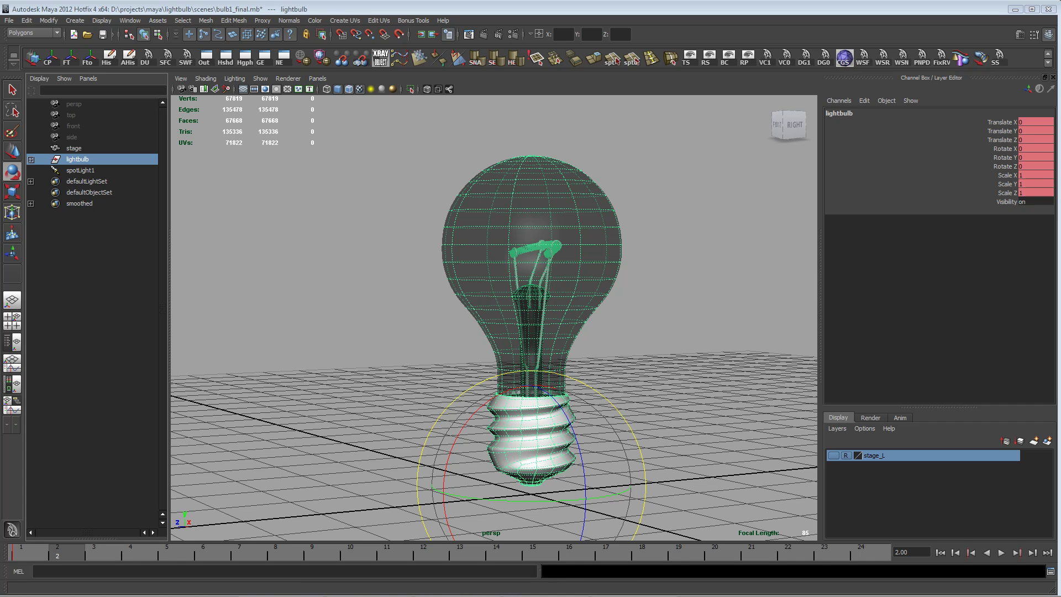
pyautogui.moveTo(1060, 57); pyautogui.dragTo(608, 55)
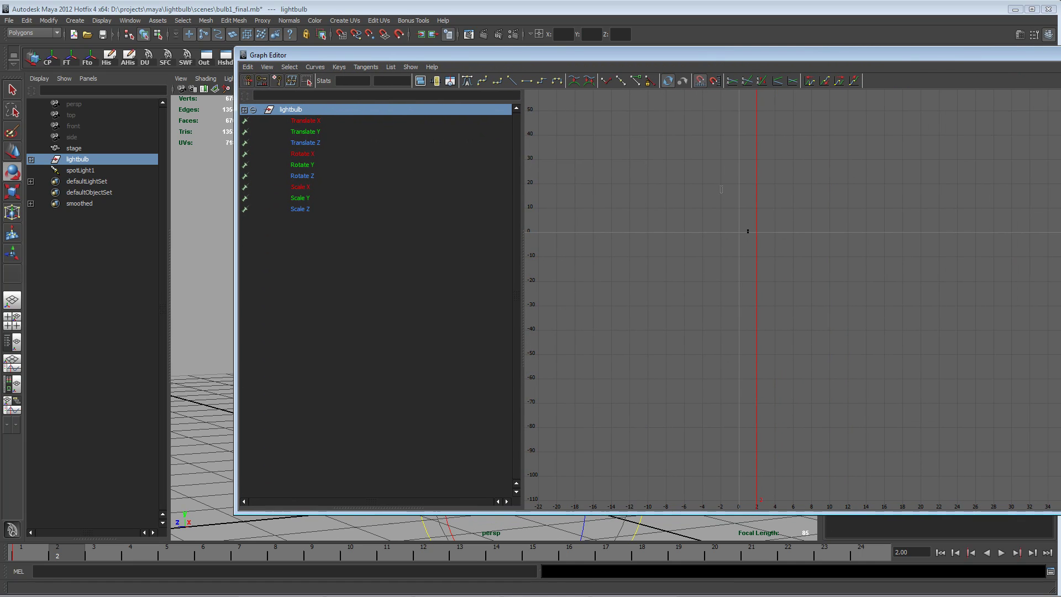
pyautogui.moveTo(732, 215); pyautogui.dragTo(762, 249)
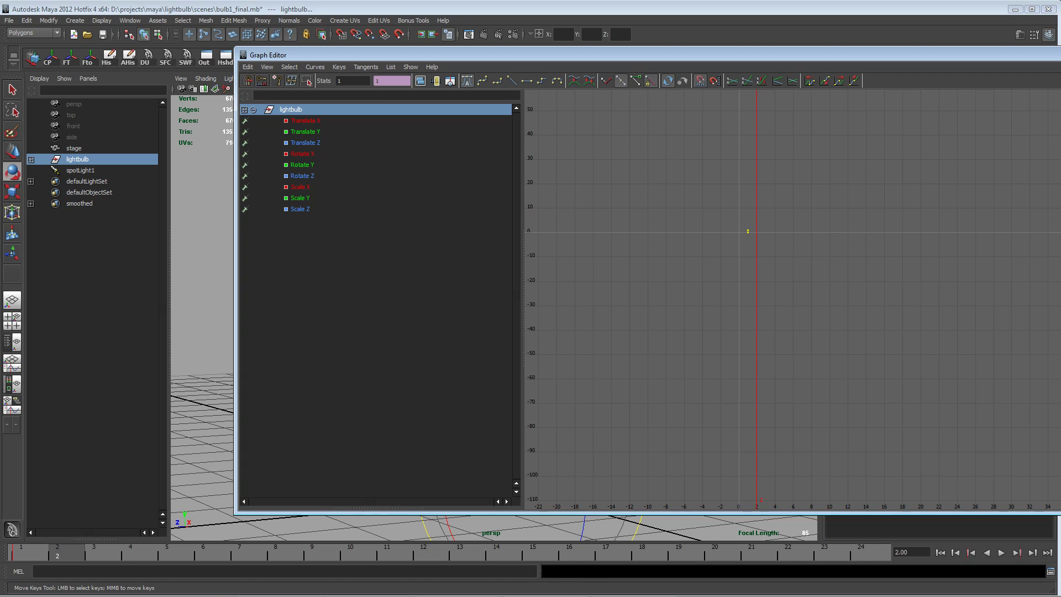
pyautogui.press('Delete')
pyautogui.moveTo(475, 55); pyautogui.dragTo(1060, 60)
# Set a key at frame 1 on the lightbulb group's translate, rotate and scale channels.
pyautogui.keyDown('alt'); pyautogui.moveTo(619, 310); pyautogui.dragTo(564, 309, button='right'); pyautogui.keyUp('alt')
pyautogui.keyDown('alt'); pyautogui.moveTo(564, 310); pyautogui.dragTo(589, 302); pyautogui.keyUp('alt')
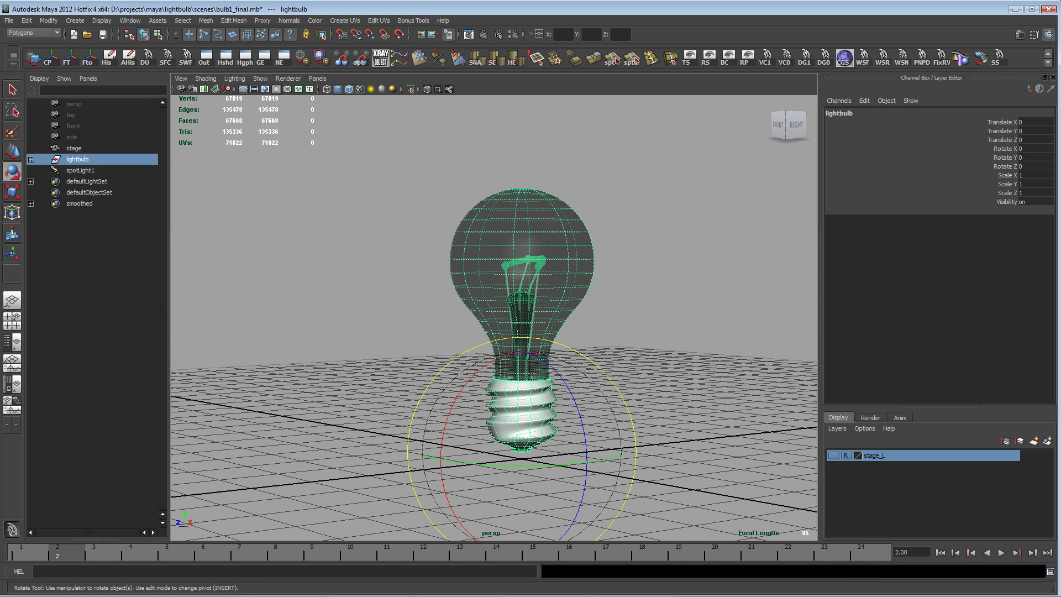
pyautogui.moveTo(522, 309)
pyautogui.keyDown('alt'); pyautogui.mouseDown()
pyautogui.moveTo(522, 335)
pyautogui.moveTo(423, 329)
pyautogui.moveTo(525, 316)
pyautogui.moveTo(497, 324)
pyautogui.moveTo(514, 304)
pyautogui.moveTo(499, 327)
pyautogui.moveTo(529, 293)
pyautogui.mouseUp(); pyautogui.keyUp('alt')
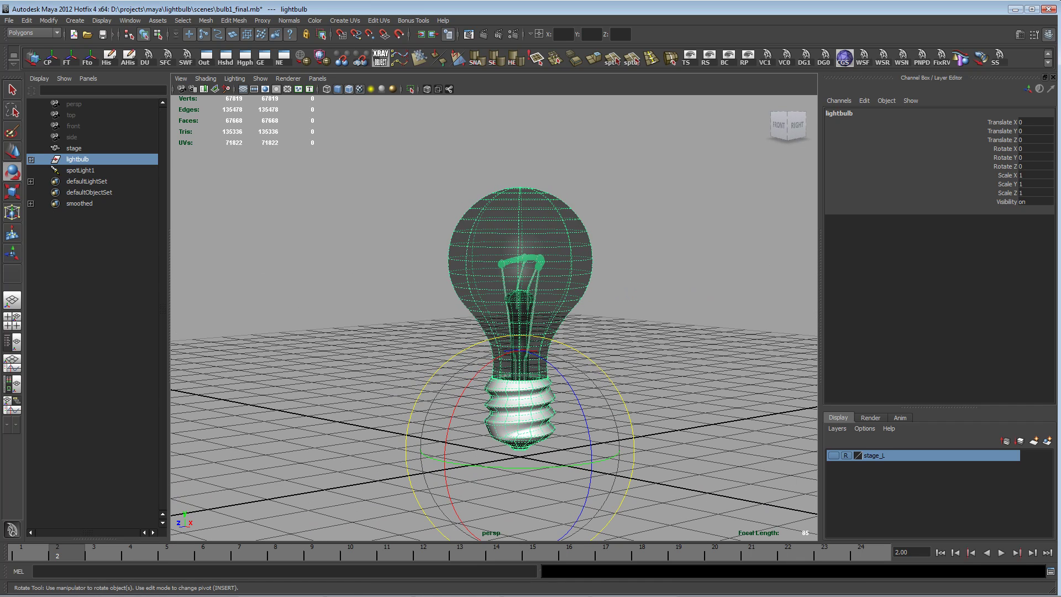
pyautogui.hotkey('alt', ',')
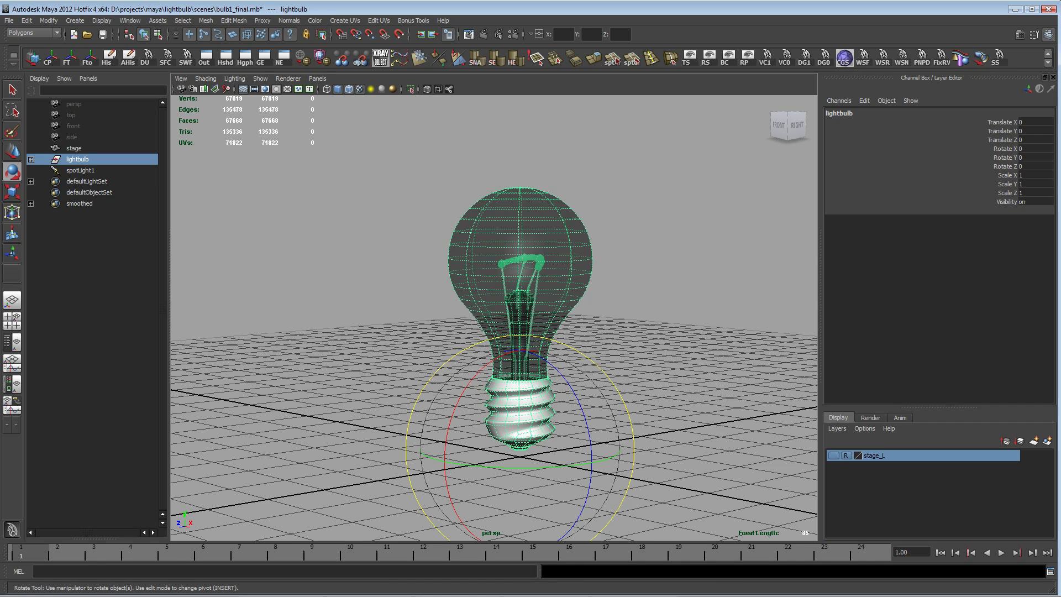
pyautogui.moveTo(994, 122); pyautogui.dragTo(995, 193)
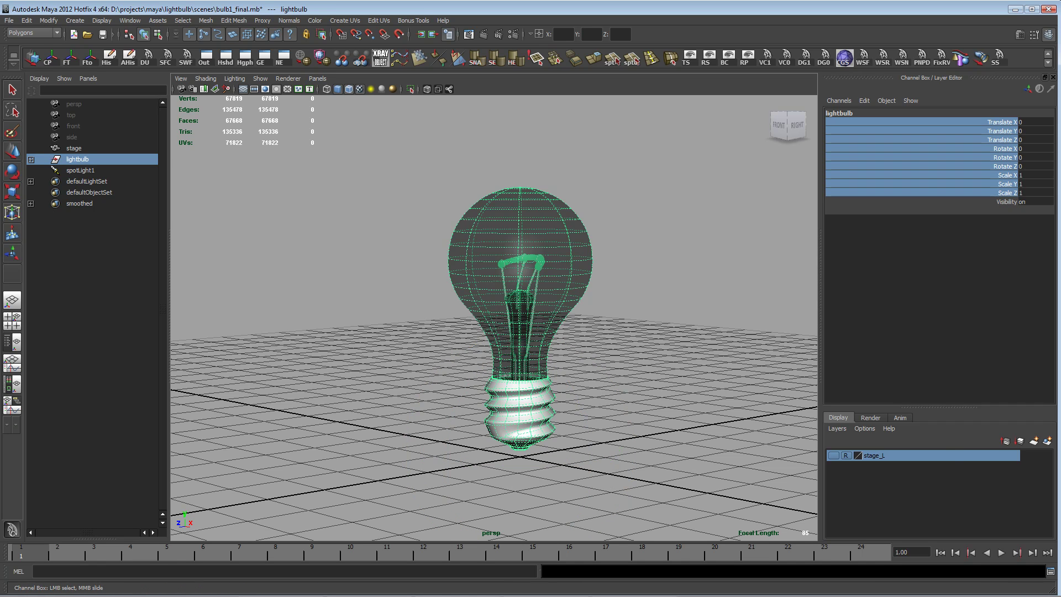
pyautogui.rightClick(954, 167)
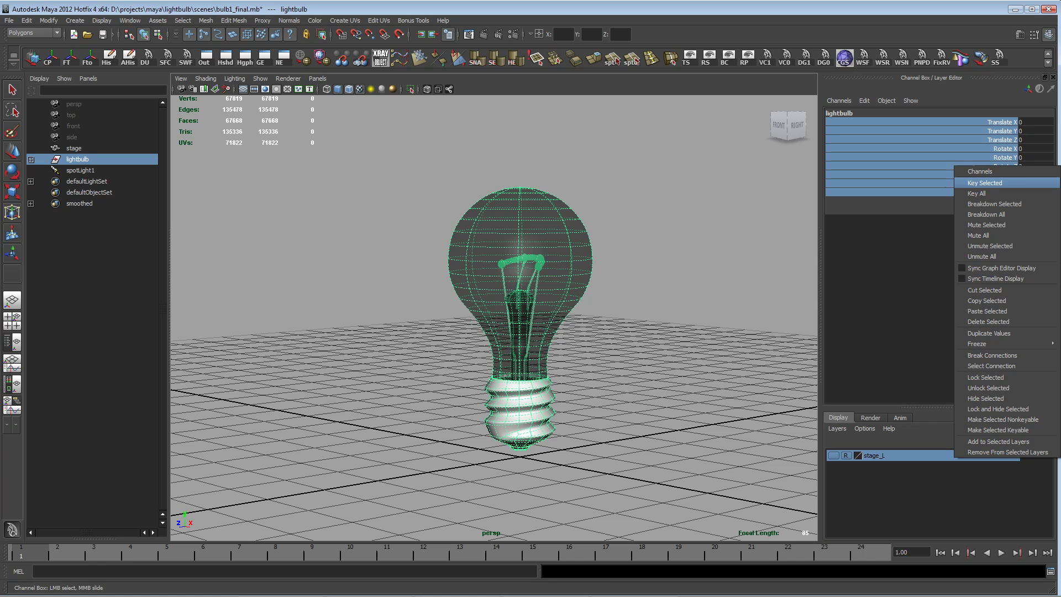
pyautogui.click(985, 183)
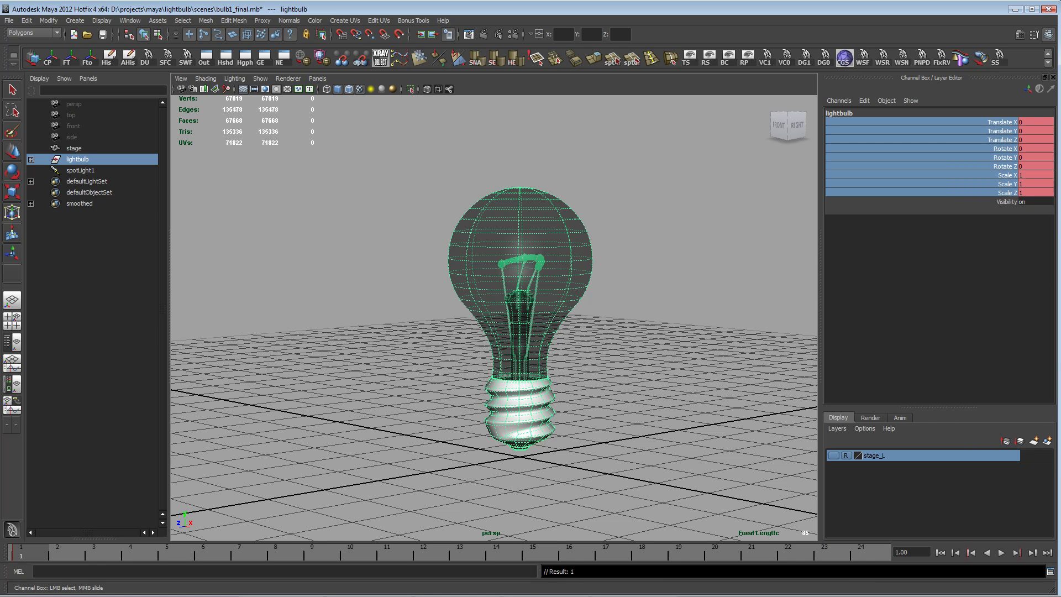
# Deselect the lightbulb group and examine the upright bulb from several angles and distances.
pyautogui.keyDown('alt'); pyautogui.moveTo(514, 287); pyautogui.dragTo(486, 337); pyautogui.keyUp('alt')
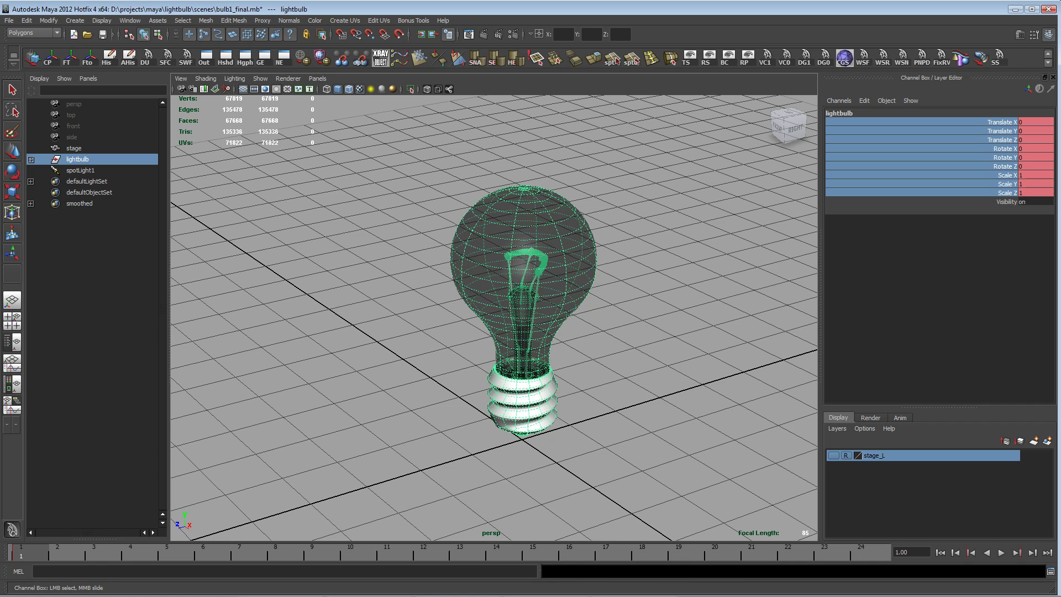
pyautogui.keyDown('alt'); pyautogui.moveTo(497, 331); pyautogui.dragTo(502, 291); pyautogui.keyUp('alt')
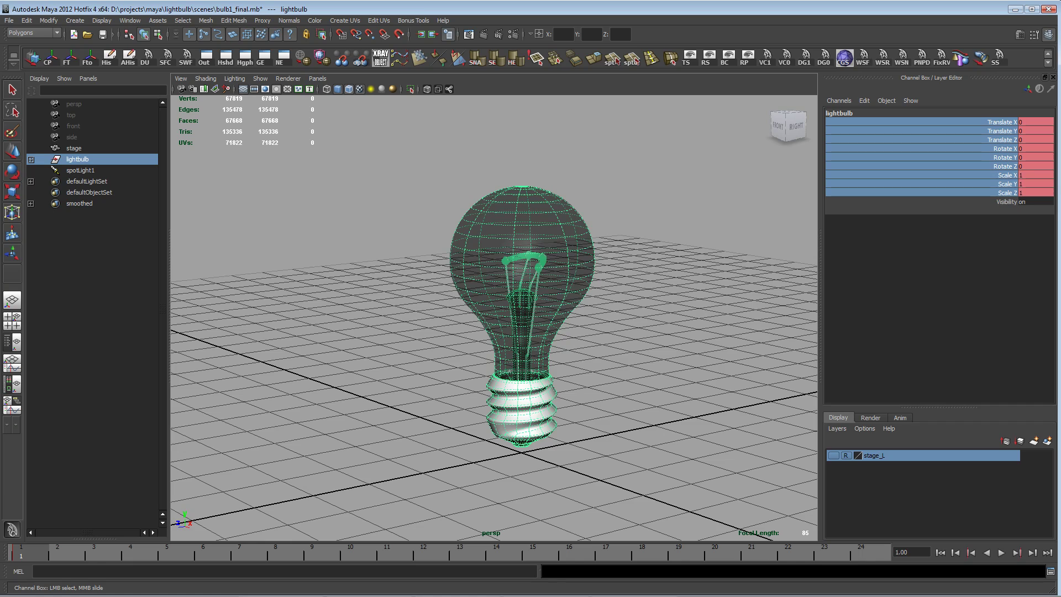
pyautogui.moveTo(502, 291)
pyautogui.keyDown('alt'); pyautogui.mouseDown()
pyautogui.moveTo(508, 323)
pyautogui.moveTo(507, 310)
pyautogui.mouseUp(); pyautogui.keyUp('alt')
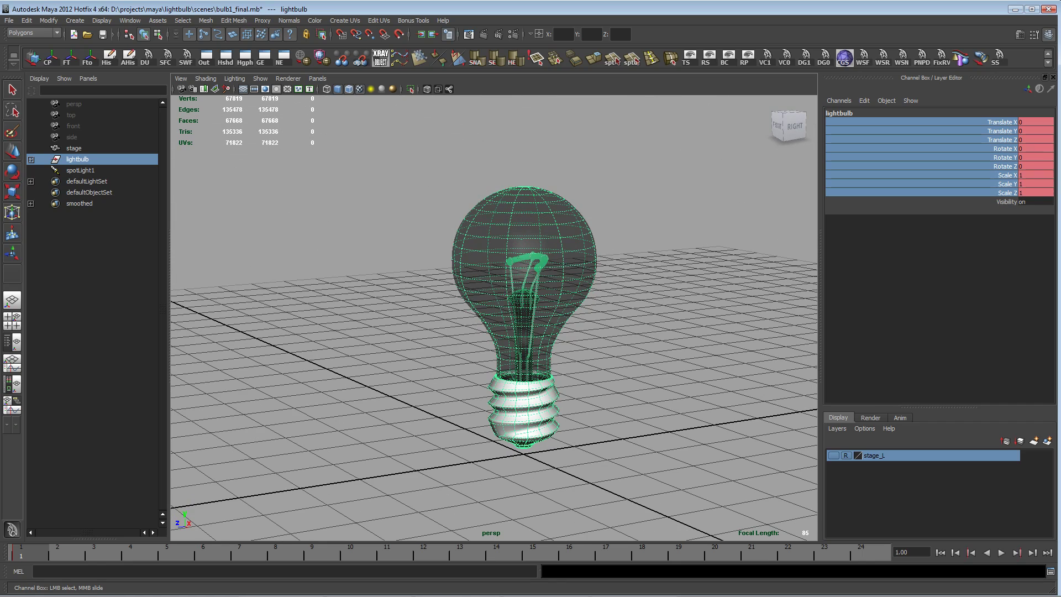
pyautogui.keyDown('alt'); pyautogui.moveTo(511, 313); pyautogui.dragTo(511, 329); pyautogui.keyUp('alt')
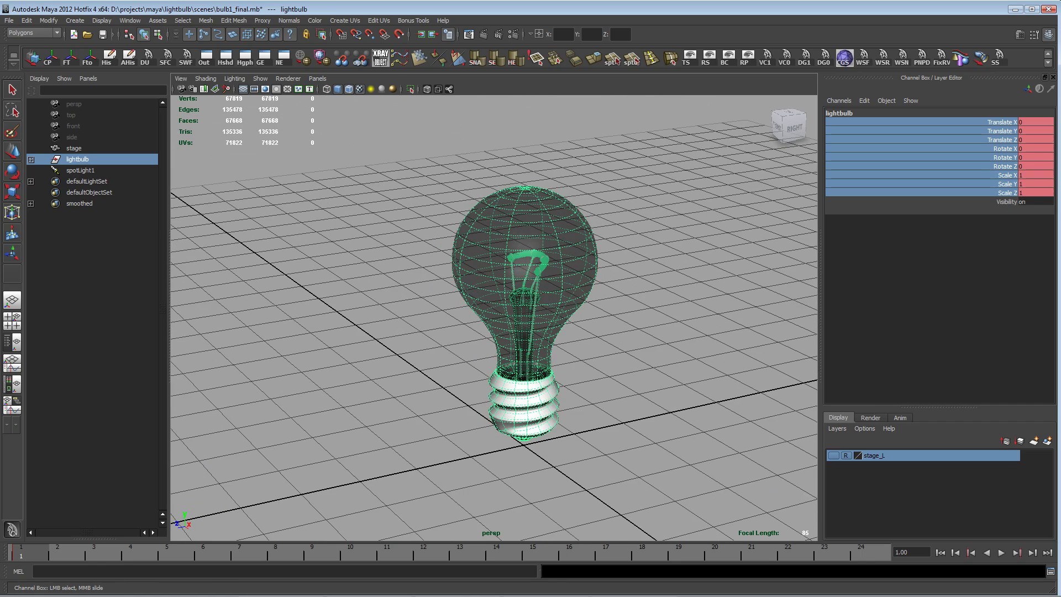
pyautogui.click(629, 251)
pyautogui.moveTo(629, 252)
pyautogui.keyDown('alt'); pyautogui.mouseDown()
pyautogui.moveTo(629, 218)
pyautogui.moveTo(614, 282)
pyautogui.moveTo(637, 242)
pyautogui.mouseUp(); pyautogui.keyUp('alt')
pyautogui.keyDown('alt'); pyautogui.moveTo(608, 249); pyautogui.dragTo(657, 253, button='right'); pyautogui.keyUp('alt')
pyautogui.keyDown('alt'); pyautogui.moveTo(656, 253); pyautogui.dragTo(637, 258); pyautogui.keyUp('alt')
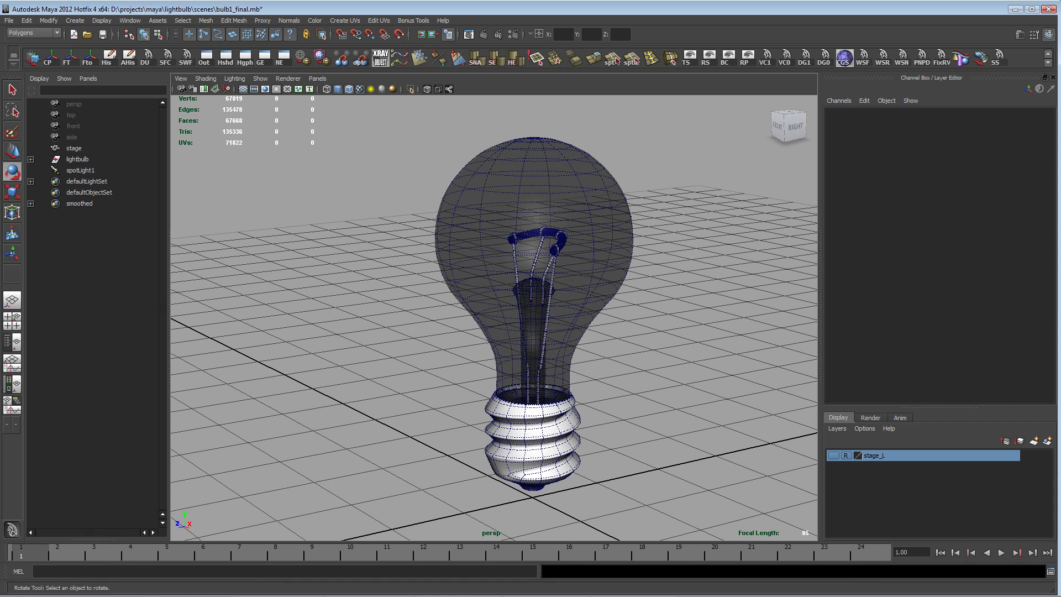
pyautogui.keyDown('alt'); pyautogui.moveTo(637, 258); pyautogui.dragTo(615, 257, button='right'); pyautogui.keyUp('alt')
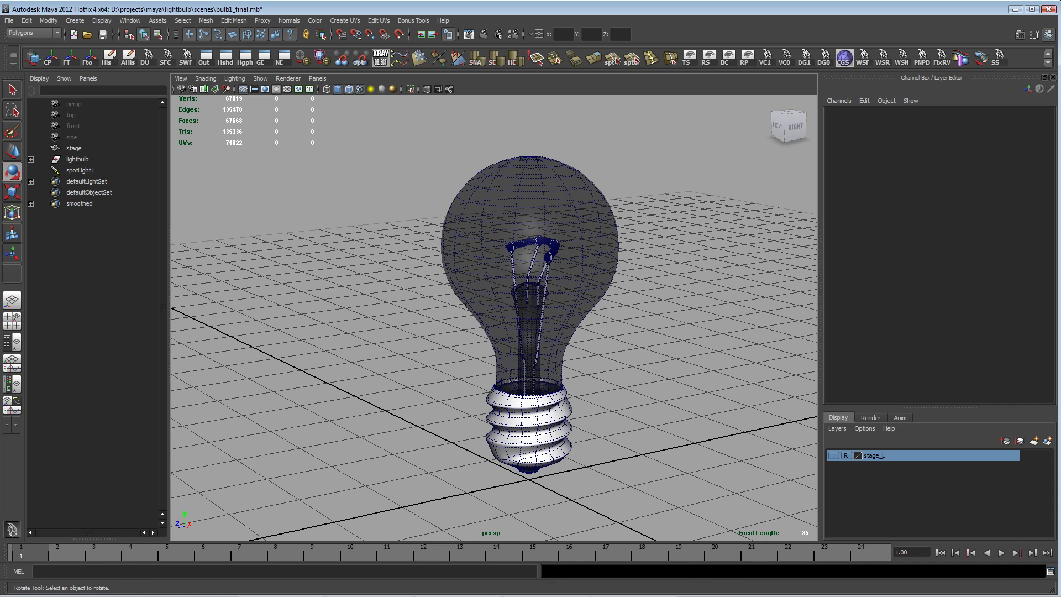
pyautogui.scroll(-3, 494, 318)
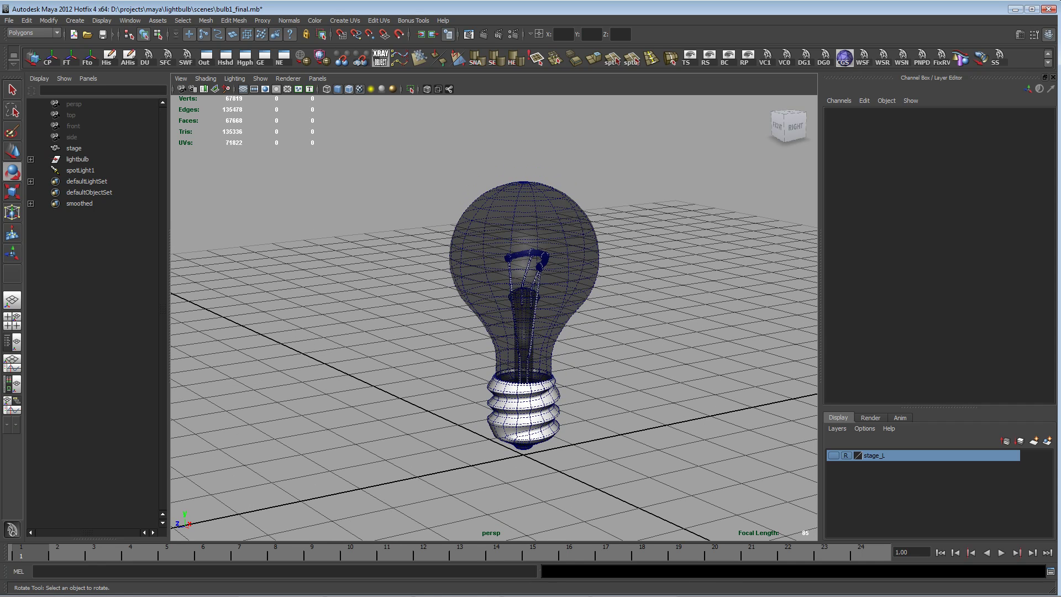
pyautogui.keyDown('alt'); pyautogui.moveTo(525, 277); pyautogui.dragTo(575, 293); pyautogui.keyUp('alt')
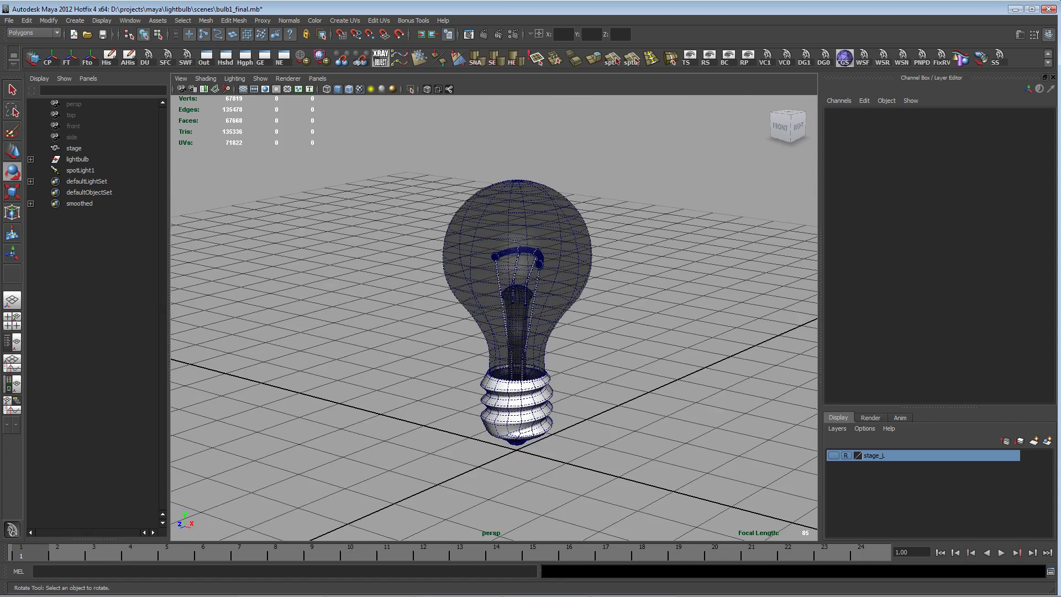
pyautogui.keyDown('alt'); pyautogui.moveTo(575, 293); pyautogui.dragTo(630, 294, button='right'); pyautogui.keyUp('alt')
pyautogui.moveTo(630, 294)
pyautogui.keyDown('alt'); pyautogui.mouseDown()
pyautogui.moveTo(692, 235)
pyautogui.moveTo(646, 298)
pyautogui.moveTo(588, 296)
pyautogui.moveTo(619, 296)
pyautogui.mouseUp(); pyautogui.keyUp('alt')
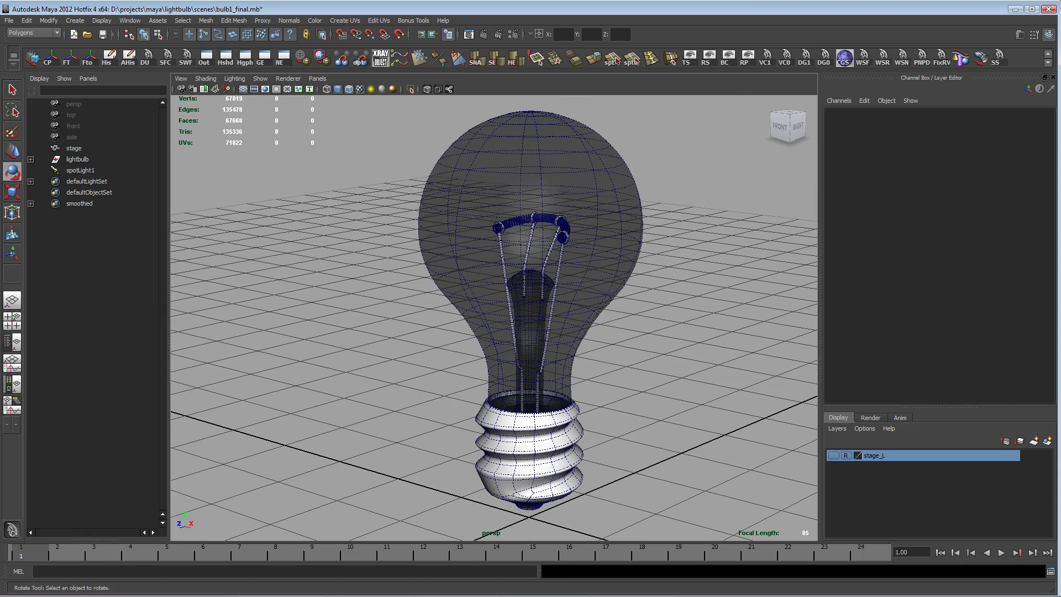
# Show the stage_L layer and rotate the lightbulb group onto its side, to about -69, -40 and -14 degrees in X, Y and Z.
pyautogui.click(78, 159)
pyautogui.click(834, 455)
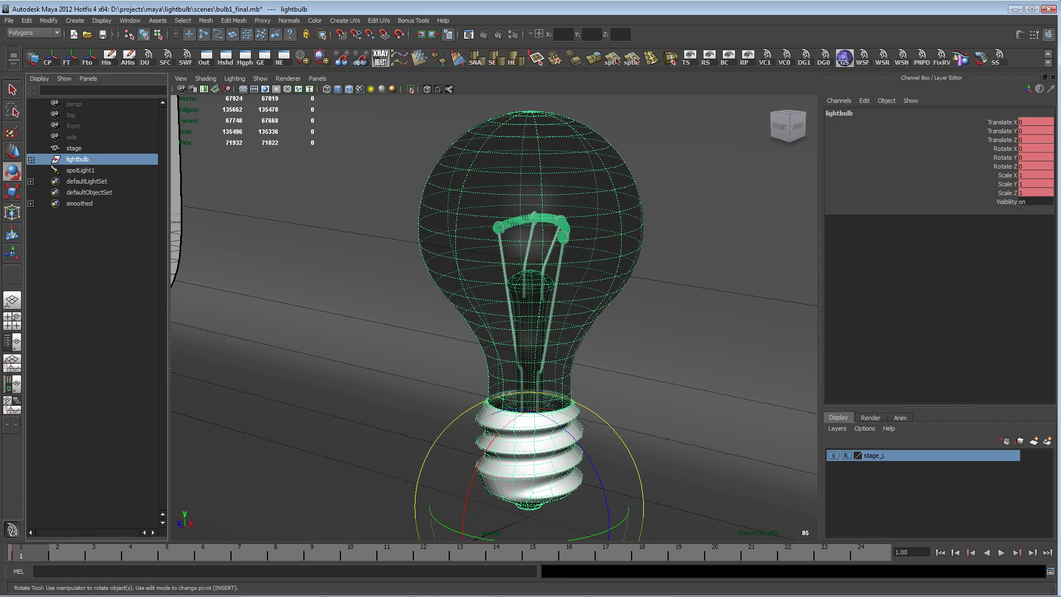
pyautogui.keyDown('alt'); pyautogui.moveTo(530, 310); pyautogui.dragTo(442, 309, button='right'); pyautogui.keyUp('alt')
pyautogui.moveTo(442, 310)
pyautogui.keyDown('alt'); pyautogui.mouseDown()
pyautogui.moveTo(408, 297)
pyautogui.moveTo(422, 307)
pyautogui.mouseUp(); pyautogui.keyUp('alt')
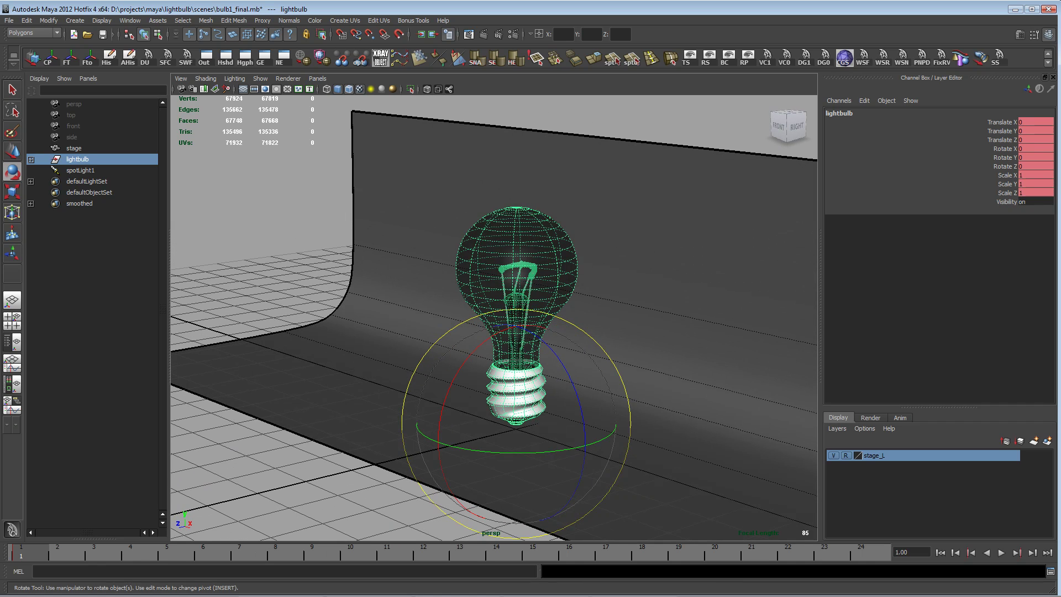
pyautogui.moveTo(517, 328); pyautogui.dragTo(441, 413)
pyautogui.moveTo(541, 465)
pyautogui.mouseDown()
pyautogui.moveTo(472, 474)
pyautogui.moveTo(547, 463)
pyautogui.mouseUp()
# In the side view, move the lightbulb group to about 0.39 in Y and 1.73 in Z to rest it on the stage floor.
pyautogui.press('w')
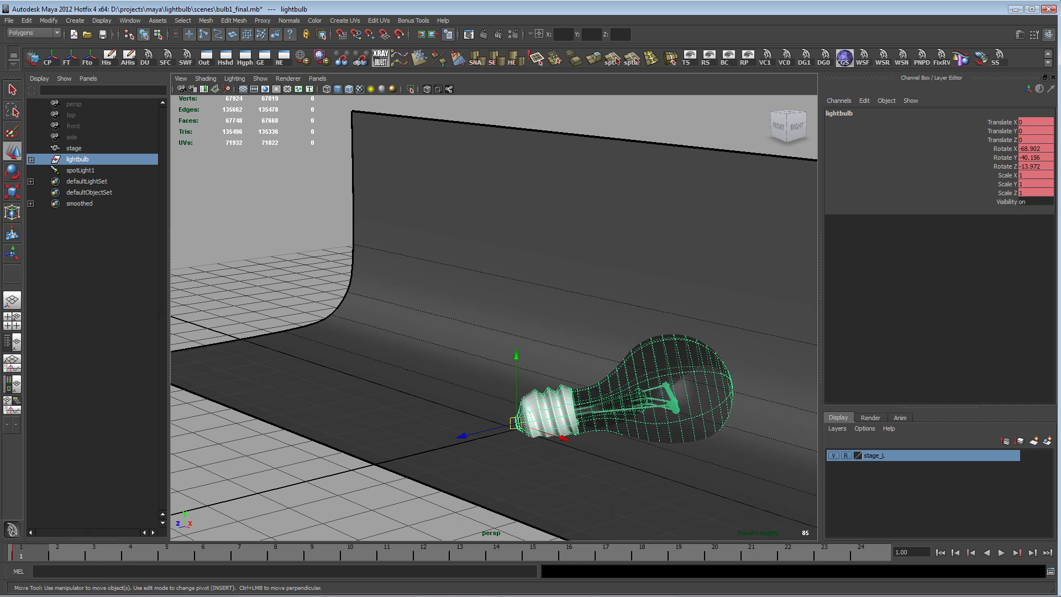
pyautogui.press('space')
pyautogui.moveTo(519, 360); pyautogui.dragTo(567, 360)
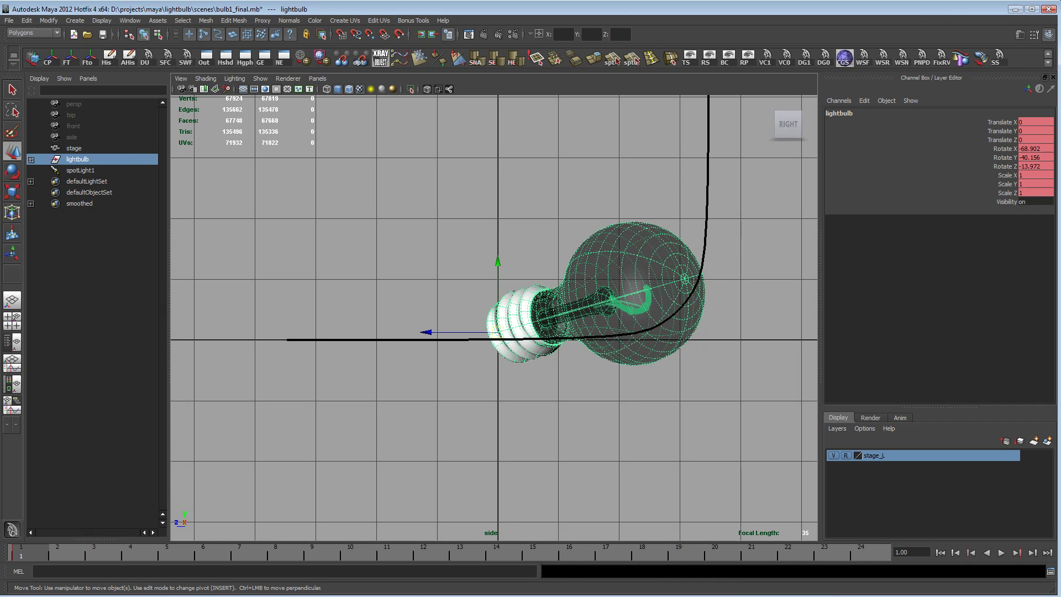
pyautogui.moveTo(426, 332); pyautogui.dragTo(321, 332)
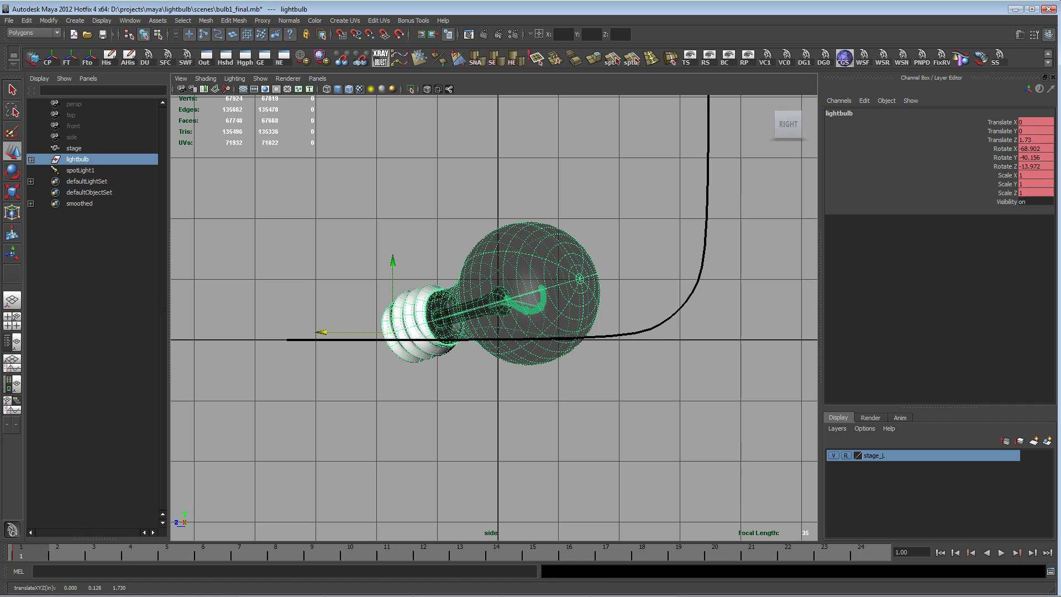
pyautogui.moveTo(393, 287); pyautogui.dragTo(393, 263)
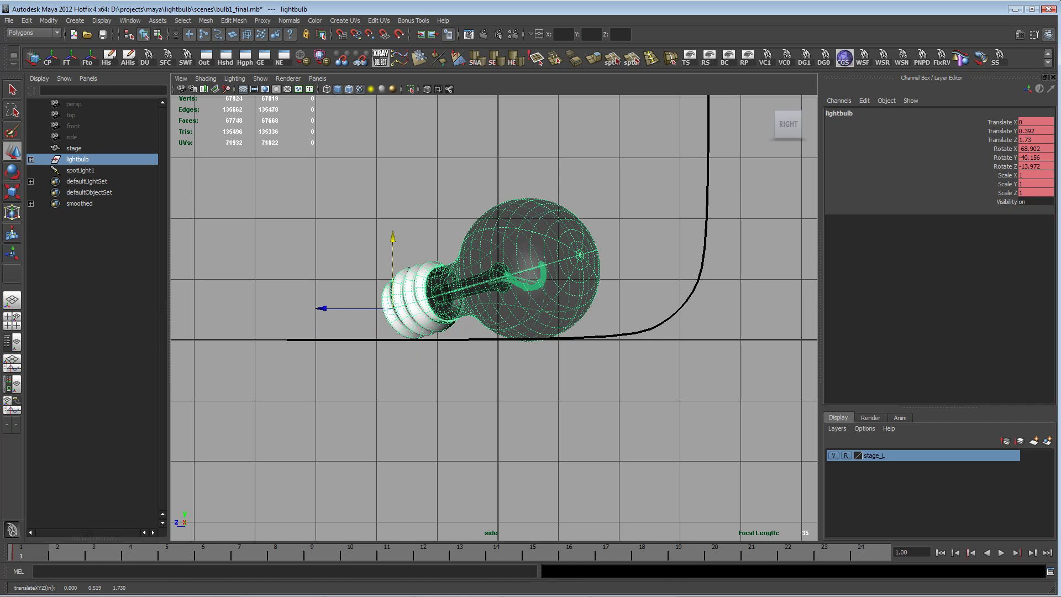
# Fine-tune the lightbulb group's X rotation to about -67.95 degrees and return to the perspective view.
pyautogui.press('e')
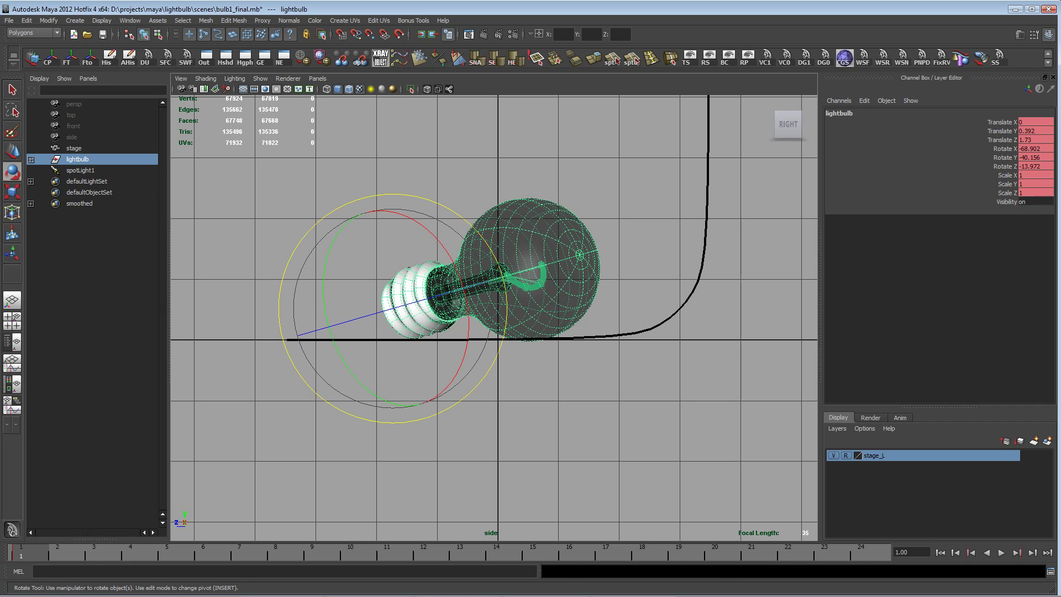
pyautogui.moveTo(449, 254); pyautogui.dragTo(447, 252)
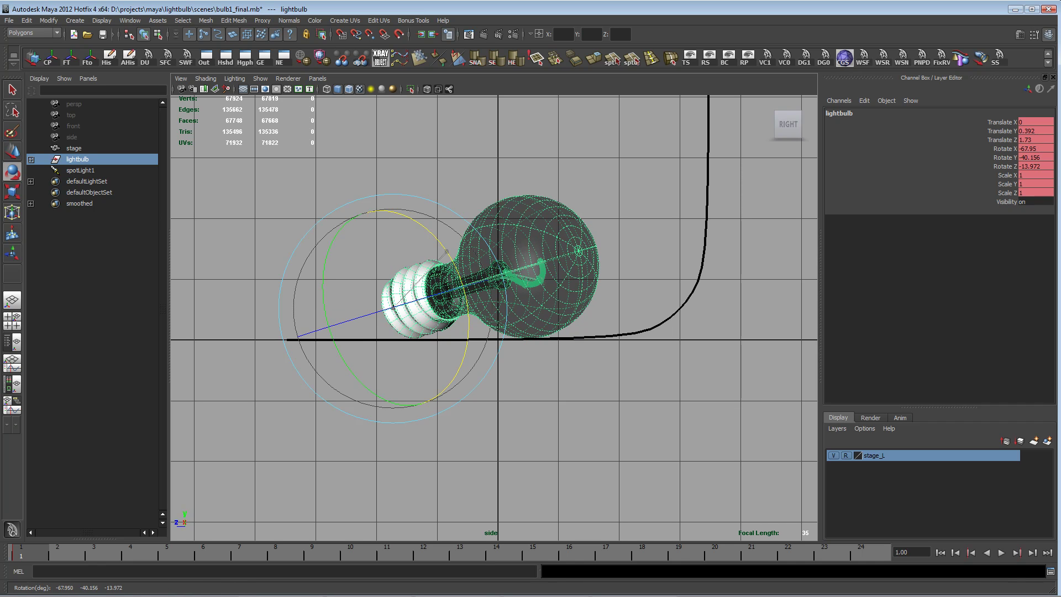
pyautogui.press('space')
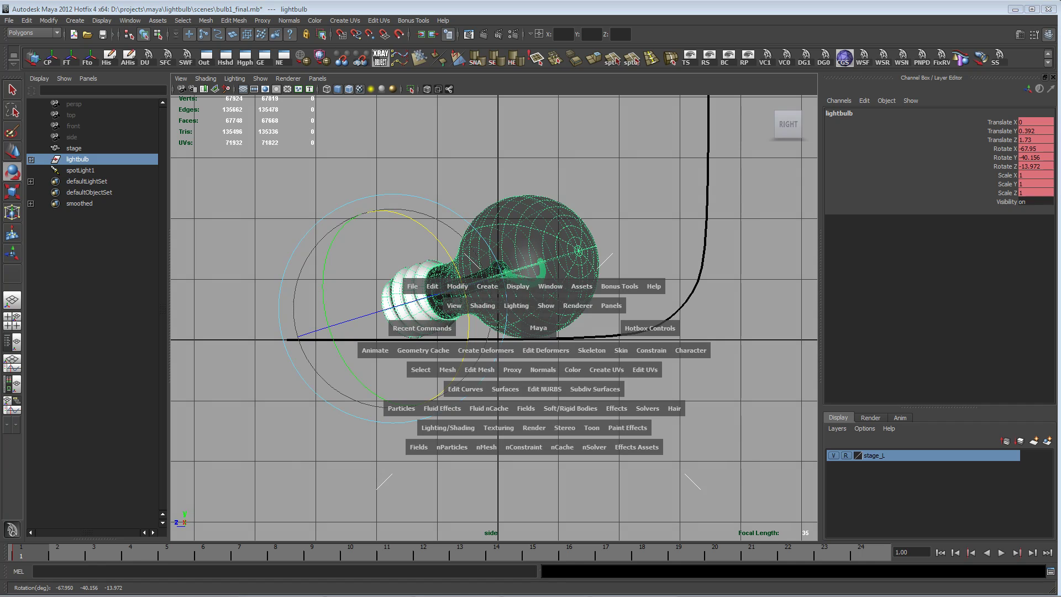
pyautogui.moveTo(539, 328); pyautogui.dragTo(539, 302)
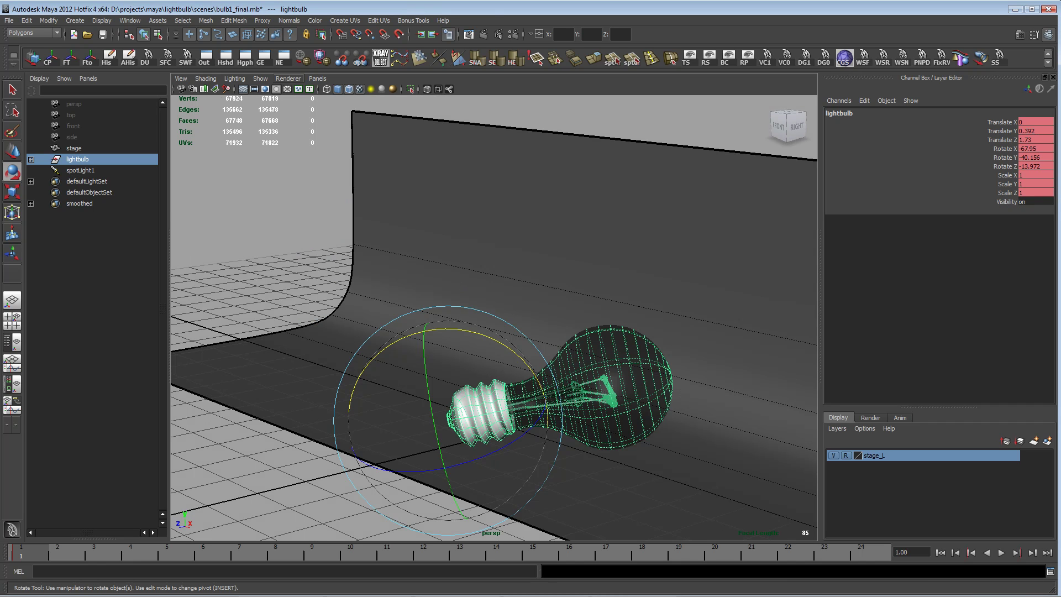
# Turn on the resolution gate in the perspective view and frame the lying bulb so it fills the render area.
pyautogui.click(265, 89)
pyautogui.keyDown('alt'); pyautogui.moveTo(497, 359); pyautogui.dragTo(468, 302, button='middle'); pyautogui.keyUp('alt')
pyautogui.keyDown('alt'); pyautogui.moveTo(469, 302); pyautogui.dragTo(581, 301, button='right'); pyautogui.keyUp('alt')
pyautogui.keyDown('alt'); pyautogui.moveTo(553, 302); pyautogui.dragTo(578, 331); pyautogui.keyUp('alt')
pyautogui.keyDown('alt'); pyautogui.moveTo(578, 330); pyautogui.dragTo(535, 342, button='middle'); pyautogui.keyUp('alt')
pyautogui.keyDown('alt'); pyautogui.moveTo(535, 342); pyautogui.dragTo(537, 327); pyautogui.keyUp('alt')
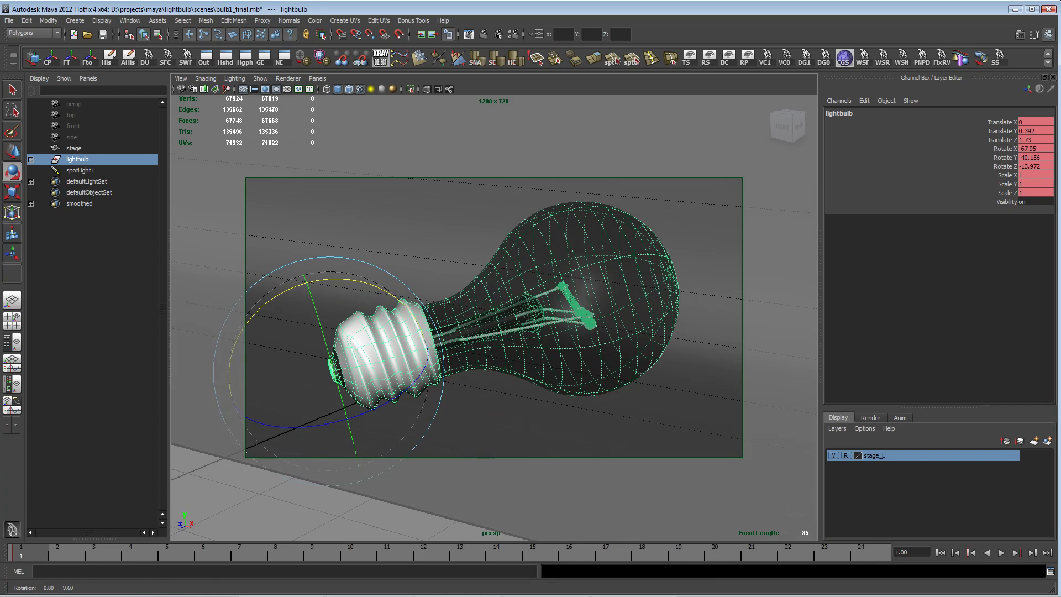
pyautogui.keyDown('alt'); pyautogui.moveTo(537, 327); pyautogui.dragTo(558, 327, button='right'); pyautogui.keyUp('alt')
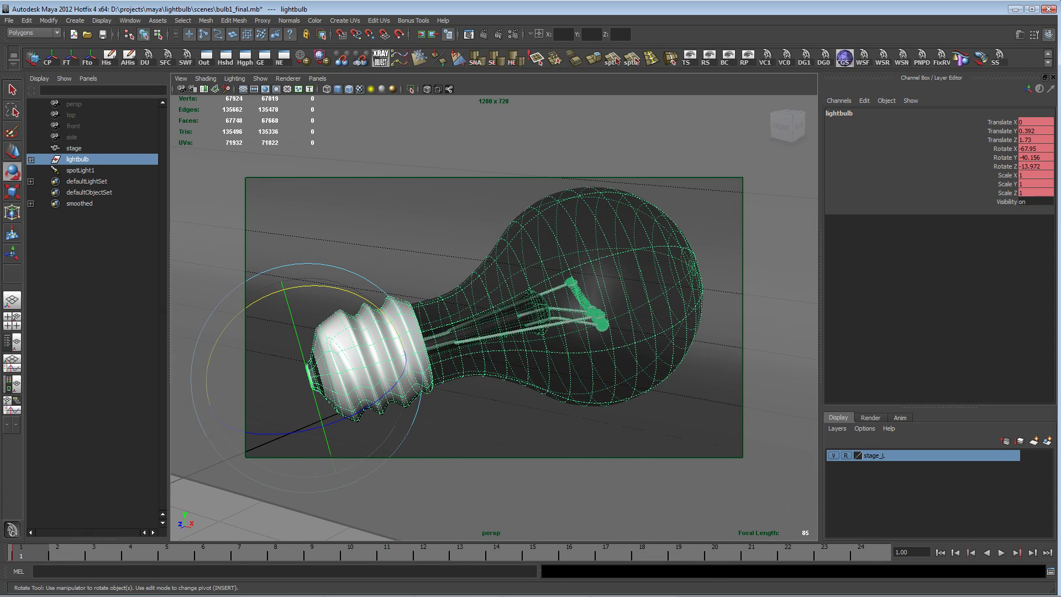
# Rotate the lightbulb group around its own long axis at frame 1, to about -51.6, -25.4 and -43.4 degrees in X, Y and Z.
pyautogui.moveTo(296, 334); pyautogui.dragTo(310, 384)
pyautogui.keyDown('alt'); pyautogui.moveTo(310, 384); pyautogui.dragTo(307, 399, button='middle'); pyautogui.keyUp('alt')
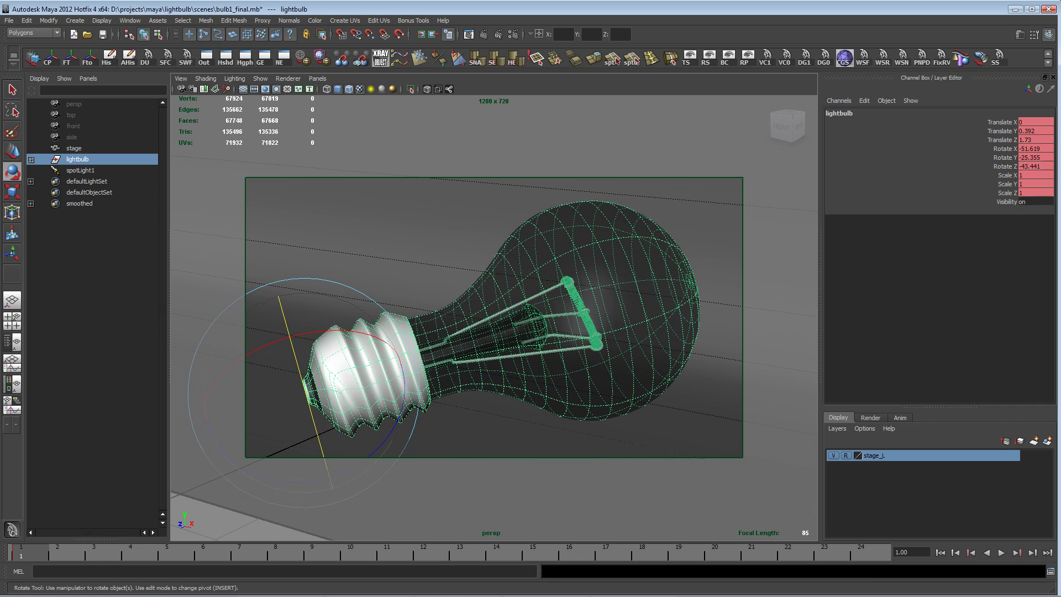
pyautogui.keyDown('alt'); pyautogui.moveTo(395, 319); pyautogui.dragTo(372, 305); pyautogui.keyUp('alt')
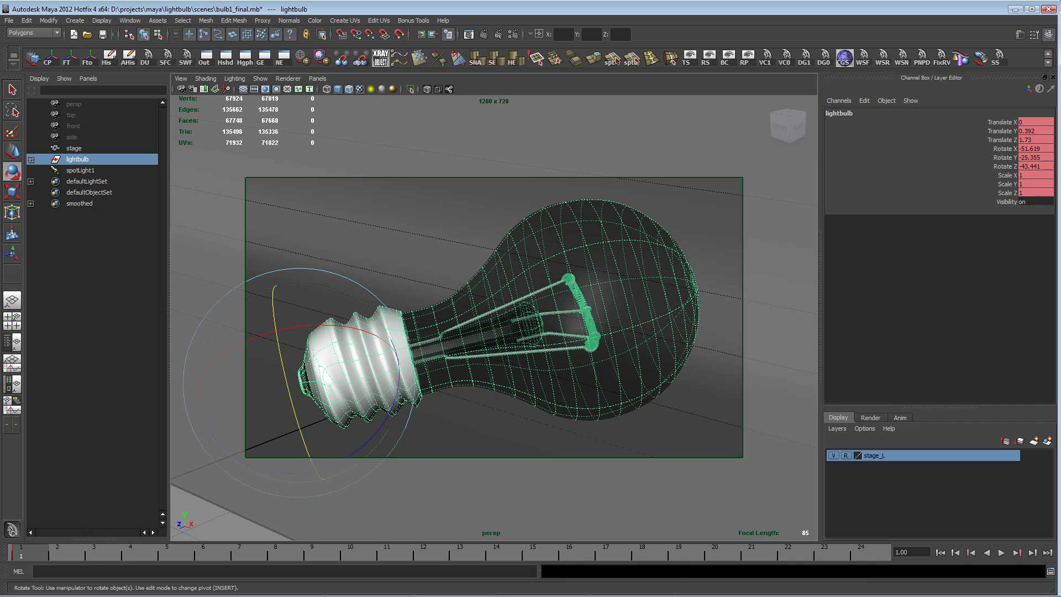
# Go to frame 2 and rotate the lightbulb group onto its side, to about -70.7, -45.6 and -14.1 degrees in X, Y and Z.
pyautogui.hotkey('alt', '.')
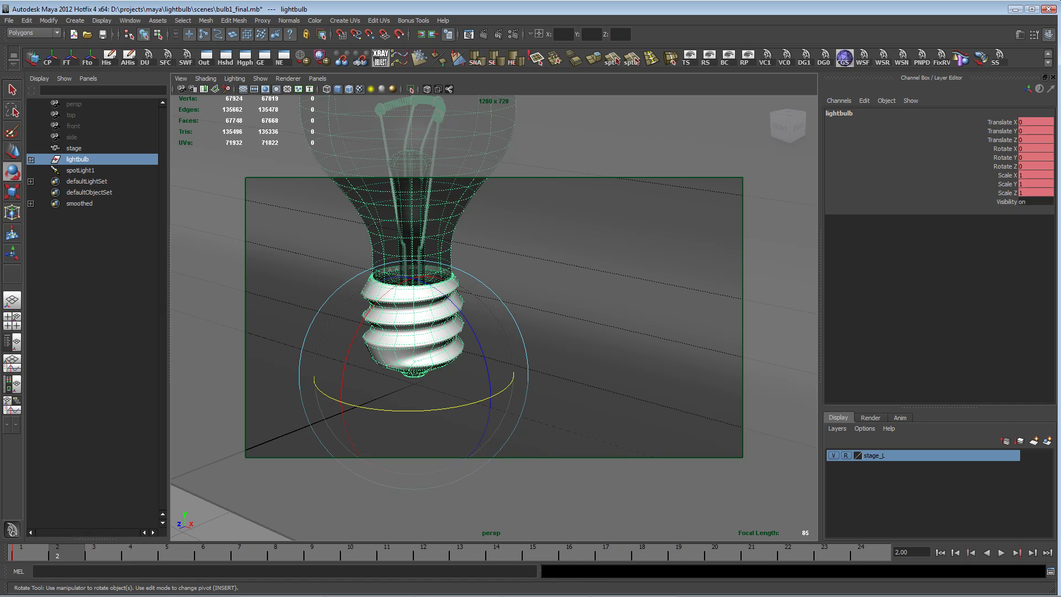
pyautogui.moveTo(343, 378); pyautogui.dragTo(416, 277)
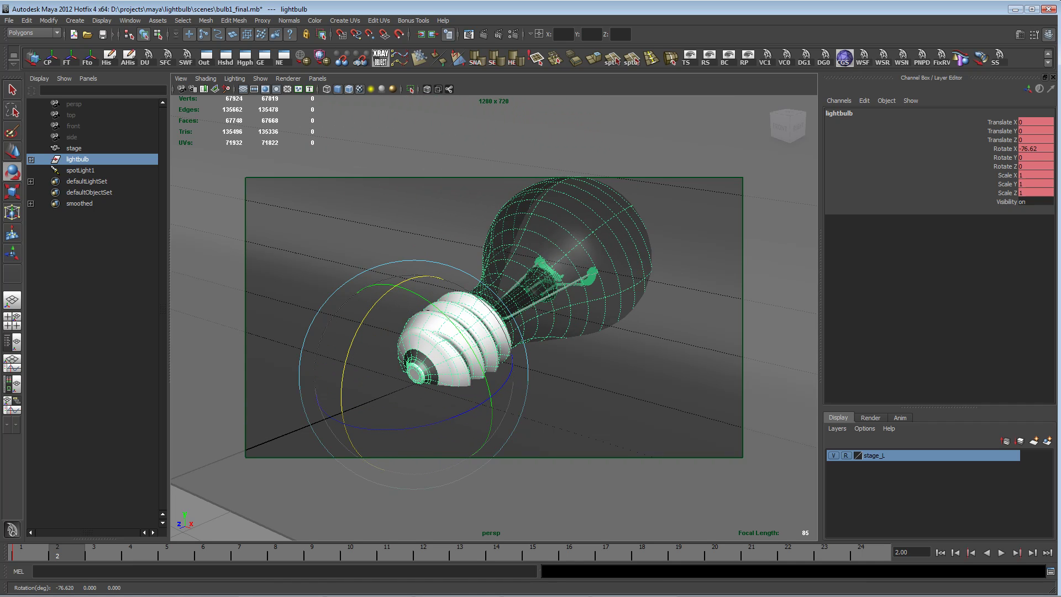
pyautogui.moveTo(439, 421); pyautogui.dragTo(353, 427)
pyautogui.press('space')
pyautogui.moveTo(580, 411); pyautogui.dragTo(628, 410)
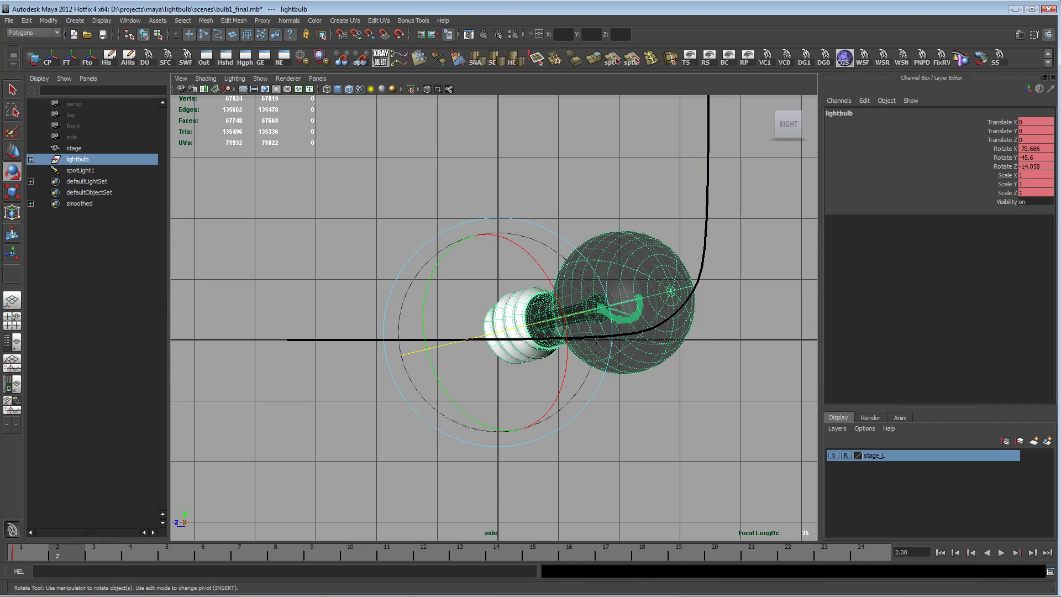
# Rest the lightbulb group on the stage floor at about 0.42 in Y and 2.26 in Z, with X rotation about -67.7 degrees.
pyautogui.press('w')
pyautogui.moveTo(426, 332); pyautogui.dragTo(288, 333)
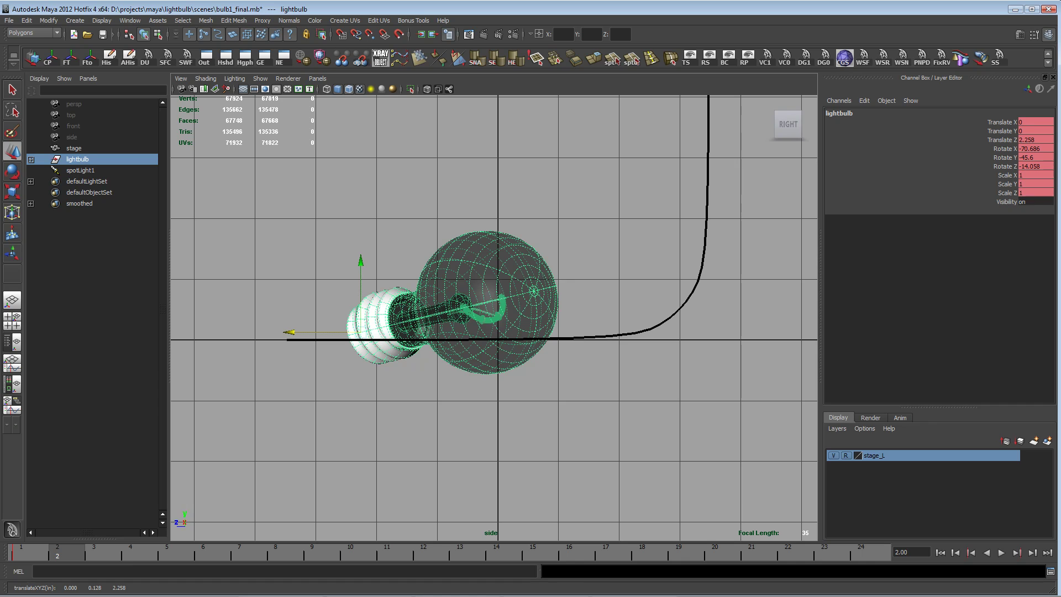
pyautogui.moveTo(360, 260); pyautogui.dragTo(360, 236)
pyautogui.press('e')
pyautogui.moveTo(422, 276); pyautogui.dragTo(468, 268)
pyautogui.press('space')
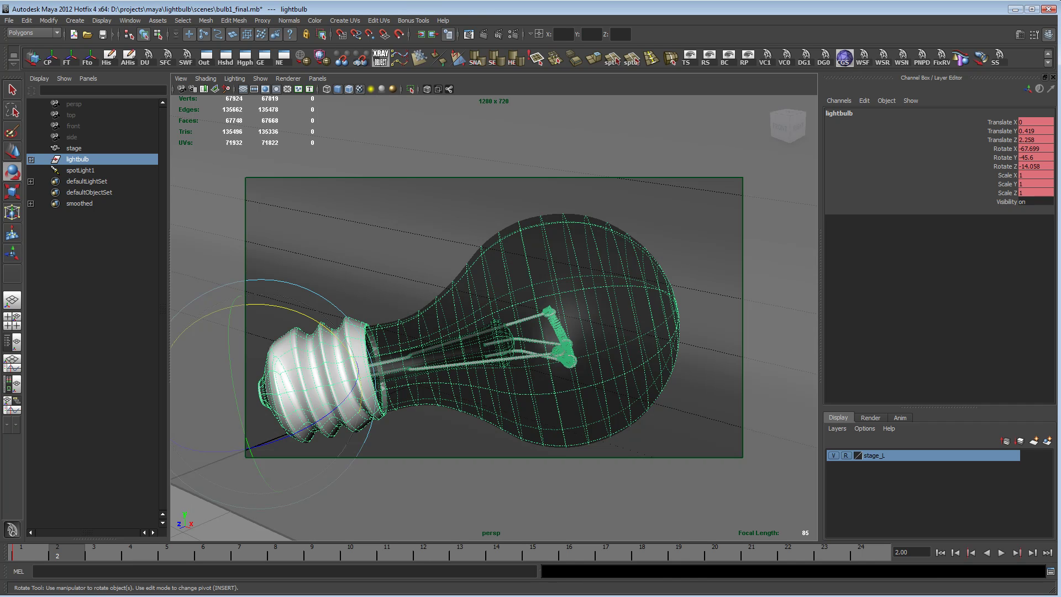
# Reframe the bulb and spin the lightbulb group around its long axis to about -46.4, -26.7 and -48.9 degrees in X, Y and Z.
pyautogui.keyDown('alt'); pyautogui.moveTo(468, 269); pyautogui.dragTo(492, 249, button='middle'); pyautogui.keyUp('alt')
pyautogui.keyDown('alt'); pyautogui.moveTo(492, 248); pyautogui.dragTo(502, 249); pyautogui.keyUp('alt')
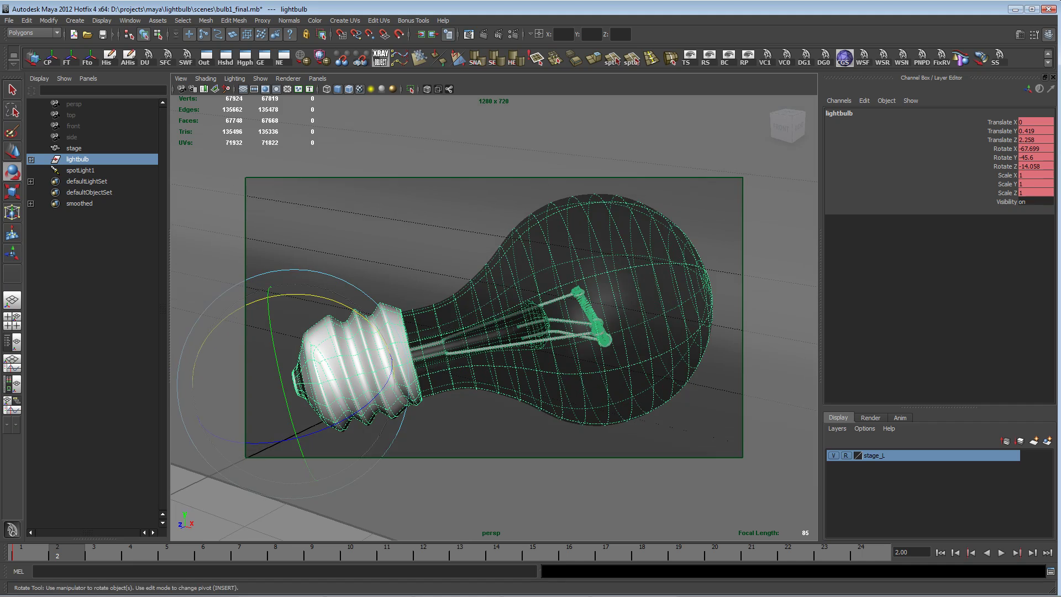
pyautogui.keyDown('alt'); pyautogui.moveTo(502, 249); pyautogui.dragTo(487, 250, button='right'); pyautogui.keyUp('alt')
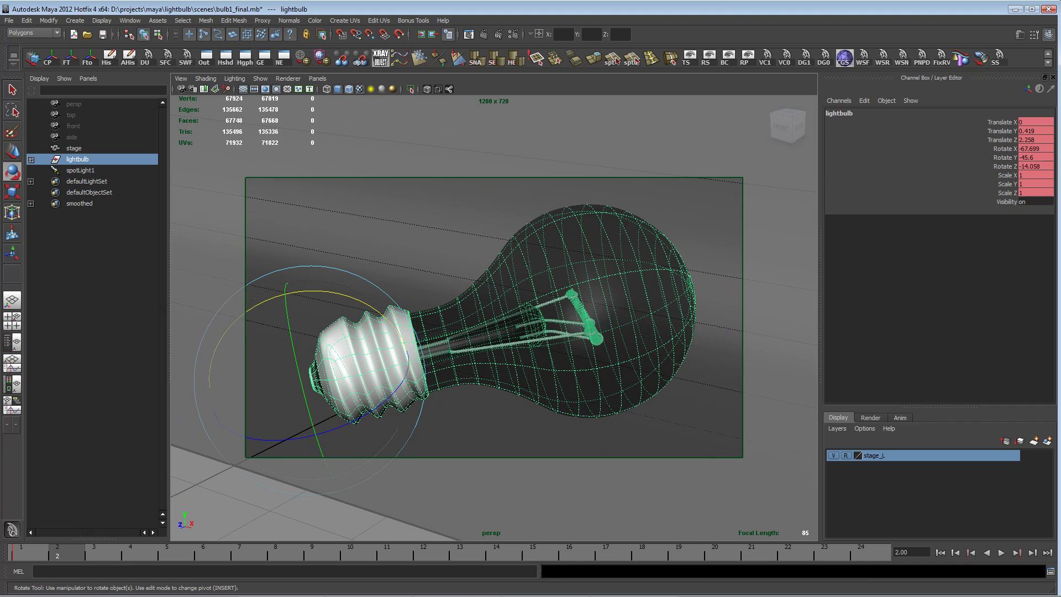
pyautogui.moveTo(293, 345); pyautogui.dragTo(307, 405)
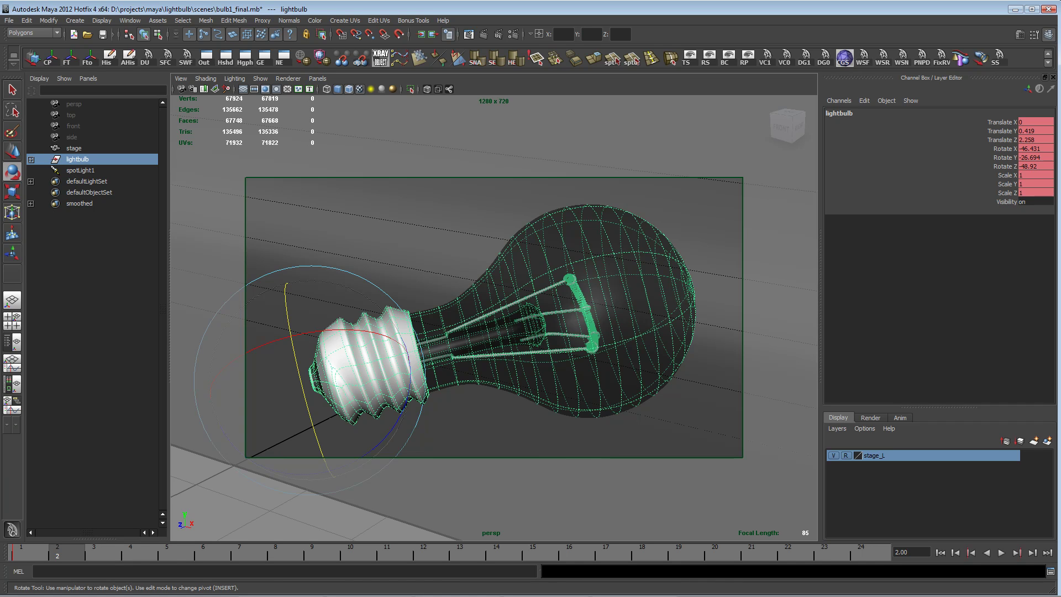
# Key all translate, rotate and scale channels of the lightbulb group at frame 2.
pyautogui.moveTo(994, 122); pyautogui.dragTo(995, 192)
pyautogui.rightClick(943, 155)
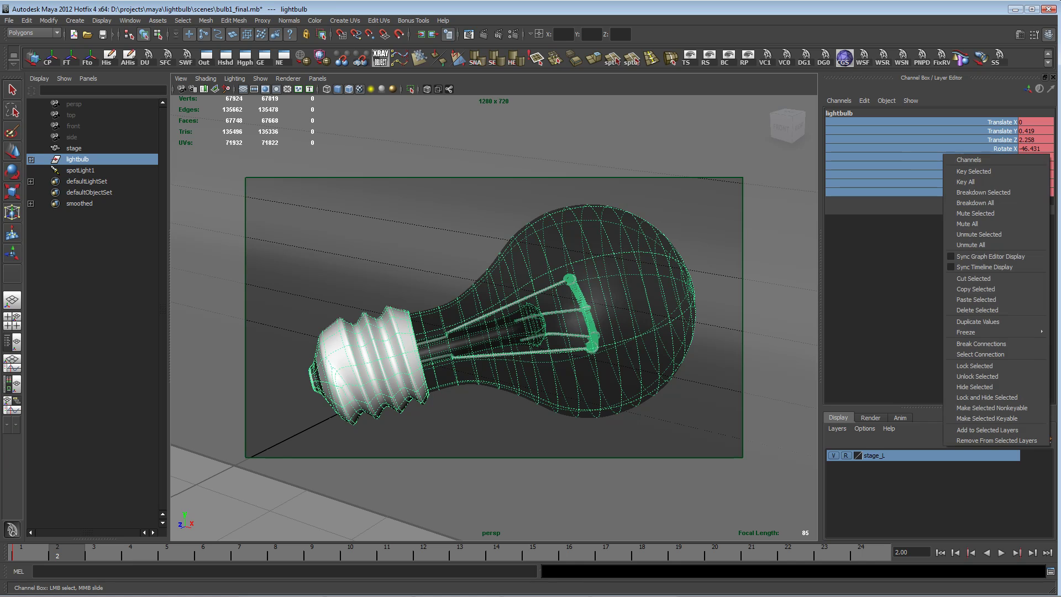
pyautogui.click(974, 172)
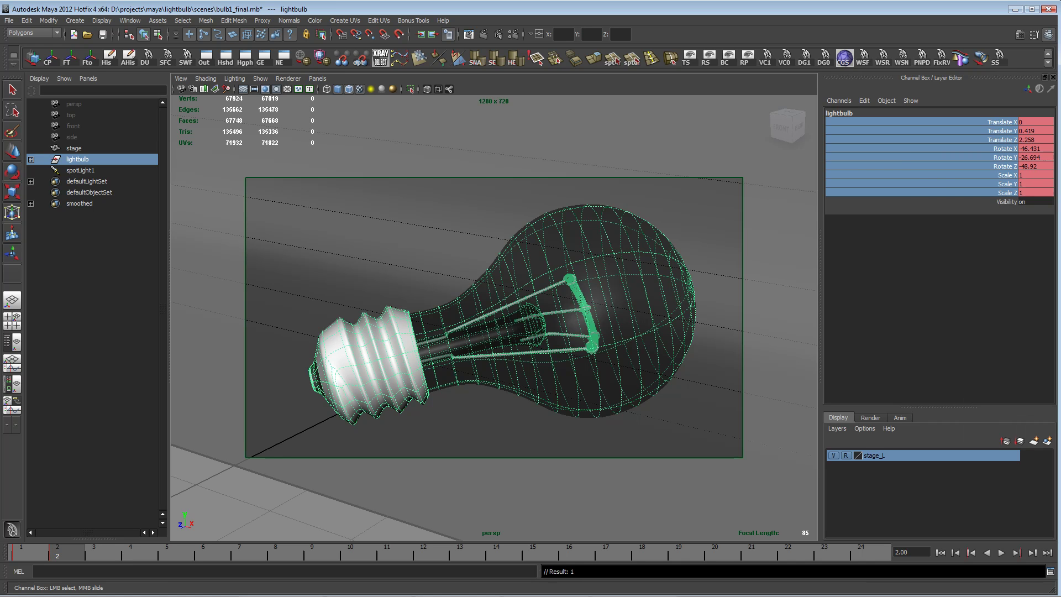
# Compare the keyed poses at frames 1 and 2 and examine the mental ray render of frame 2.
pyautogui.hotkey('alt', 'v')
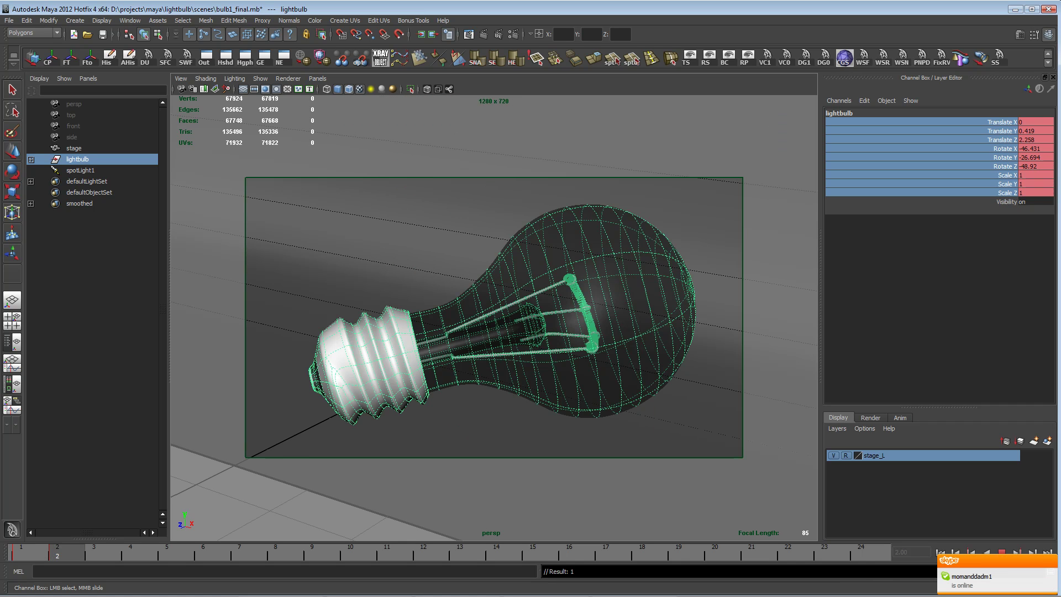
pyautogui.hotkey('alt', 'v')
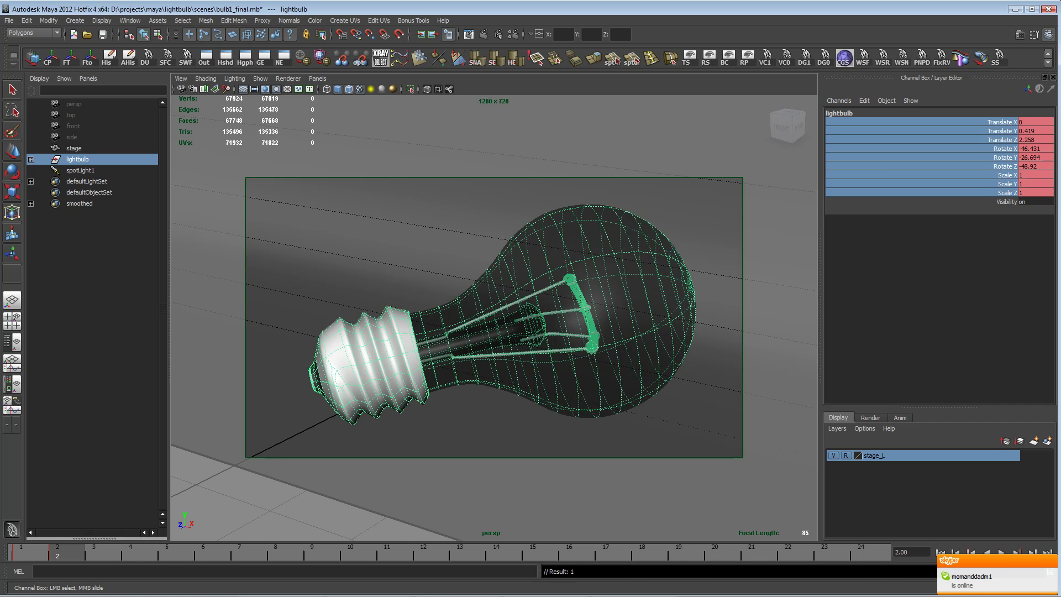
pyautogui.press(',')
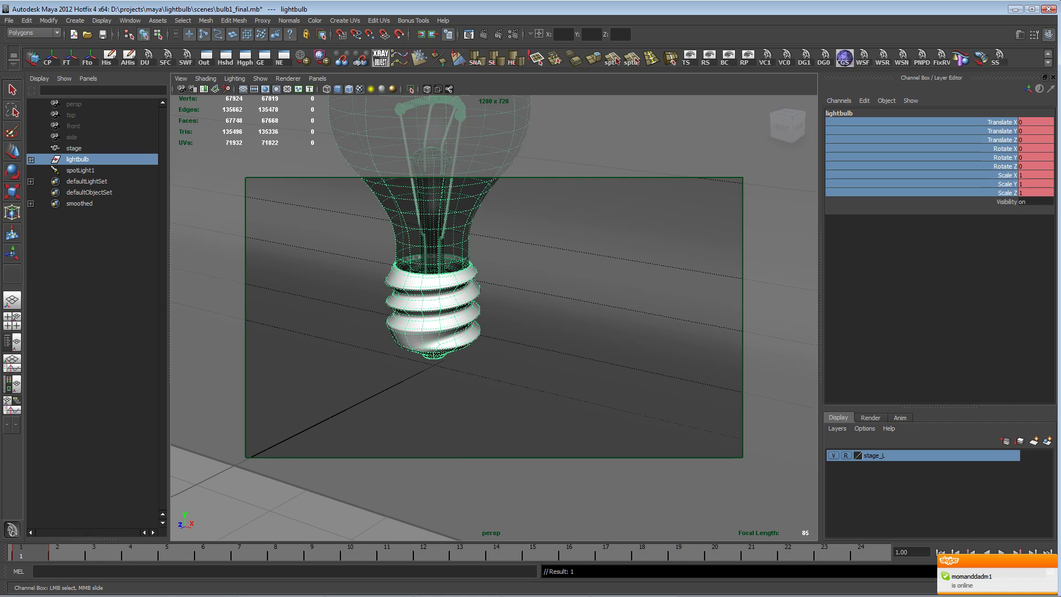
pyautogui.hotkey('alt', '.')
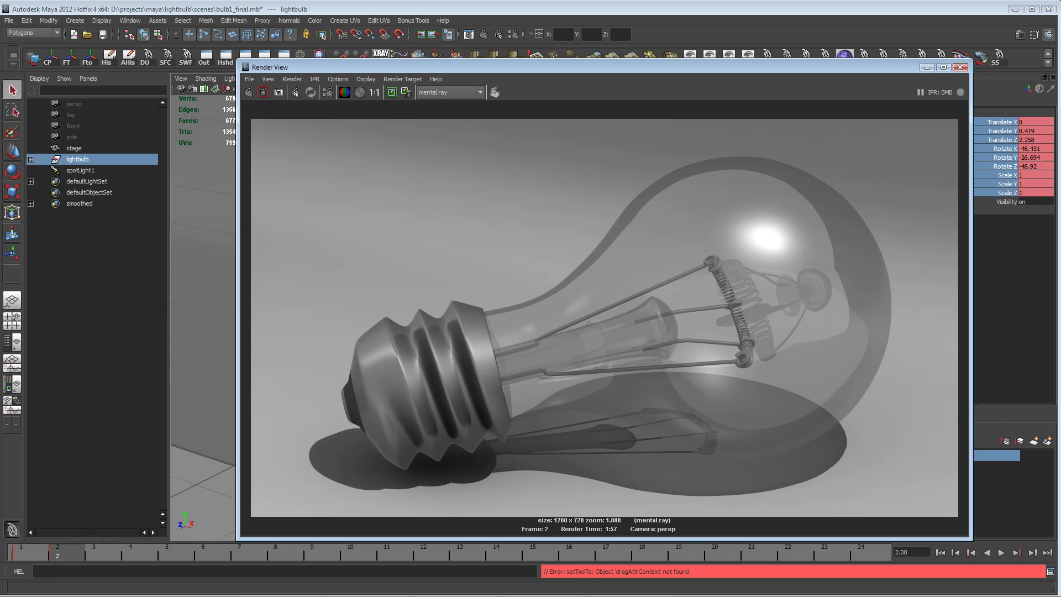
pyautogui.click(961, 67)
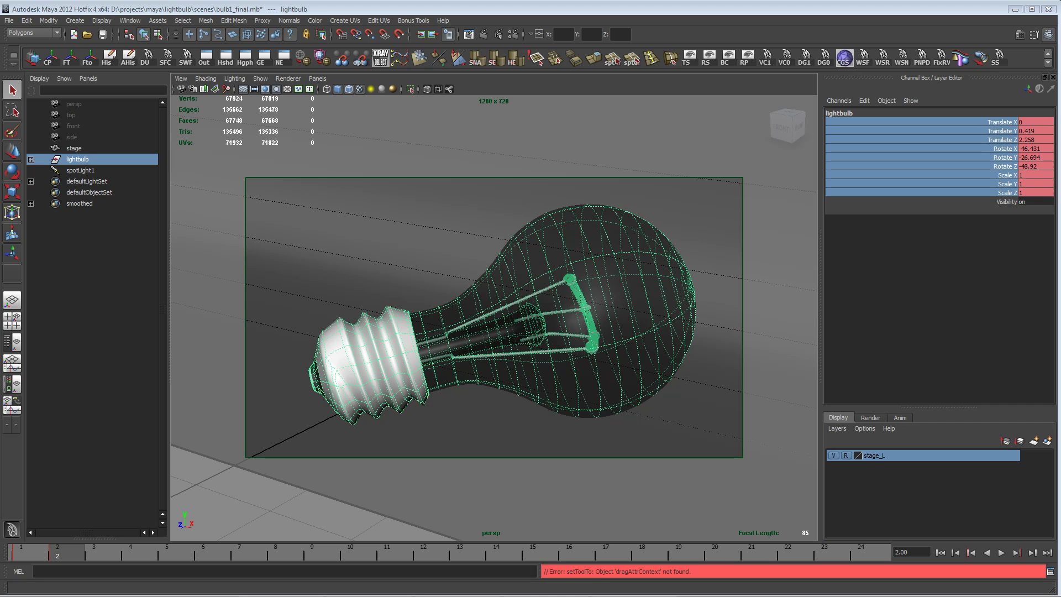
# Return to frame 1 and turn off the resolution gate with the upright bulb in view.
pyautogui.click(25, 553)
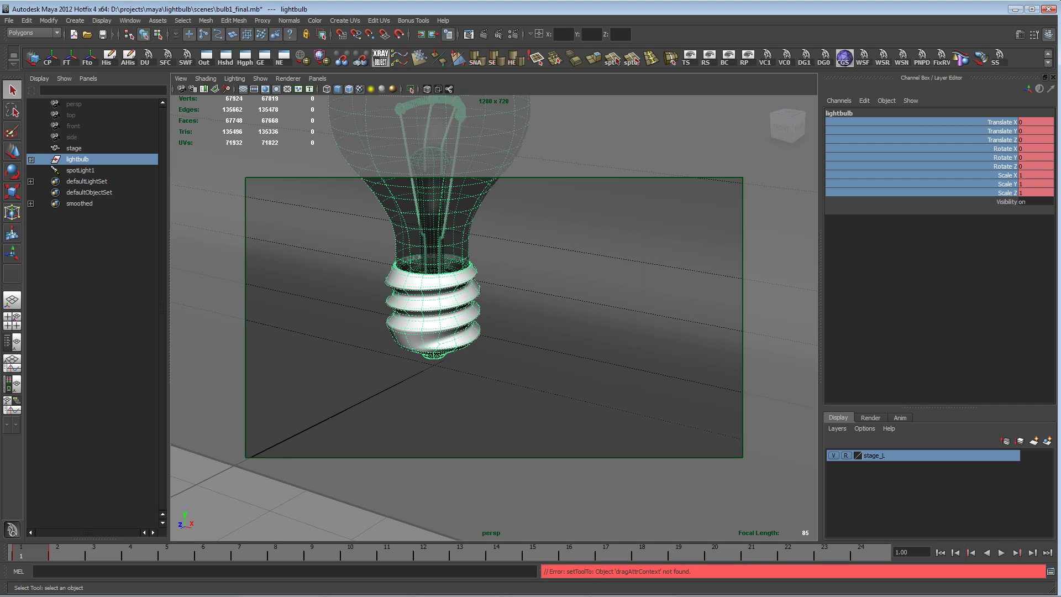
pyautogui.keyDown('alt'); pyautogui.moveTo(437, 277); pyautogui.dragTo(526, 382, button='middle'); pyautogui.keyUp('alt')
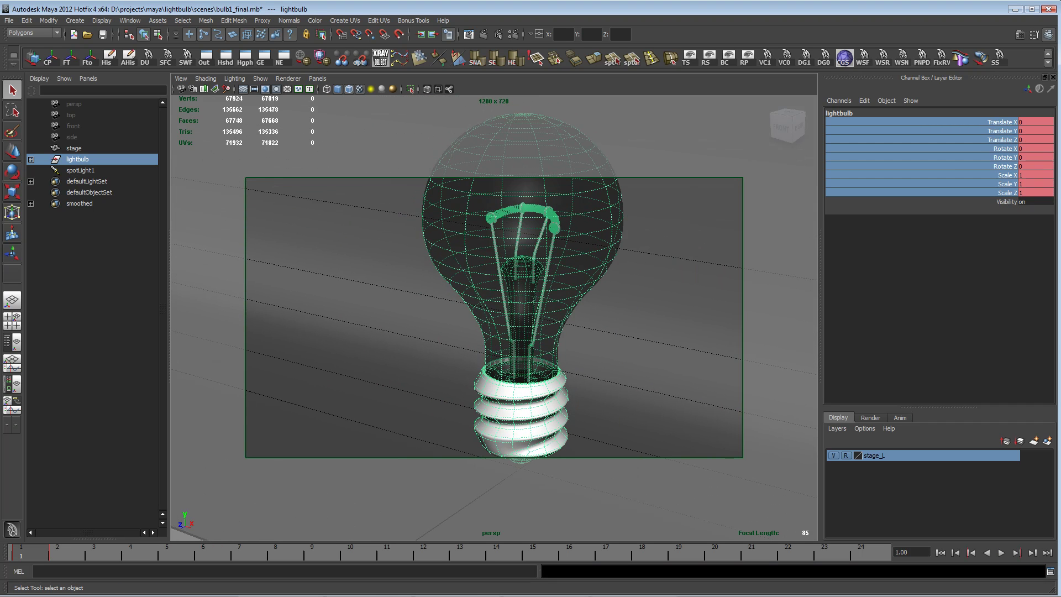
pyautogui.click(253, 89)
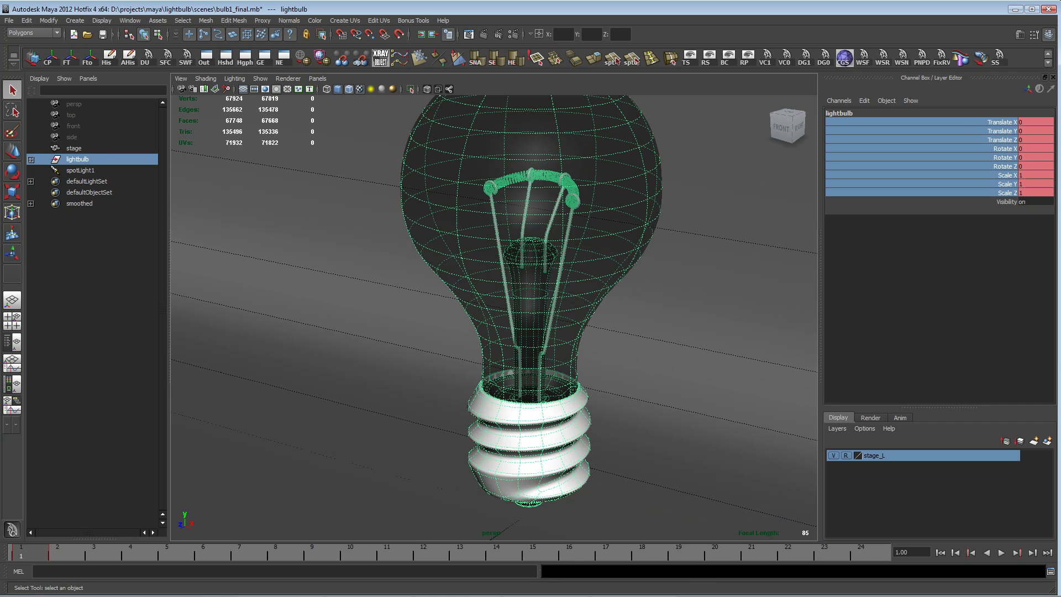
# Expand the lightbulb group in the Outliner and isolate its stem object in the perspective view.
pyautogui.click(31, 159)
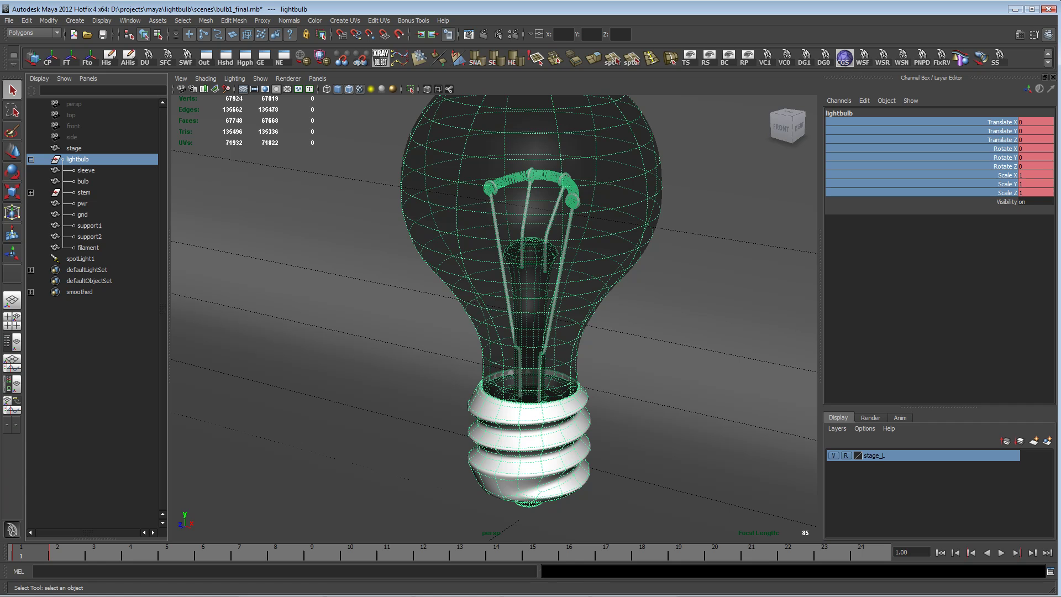
pyautogui.click(84, 192)
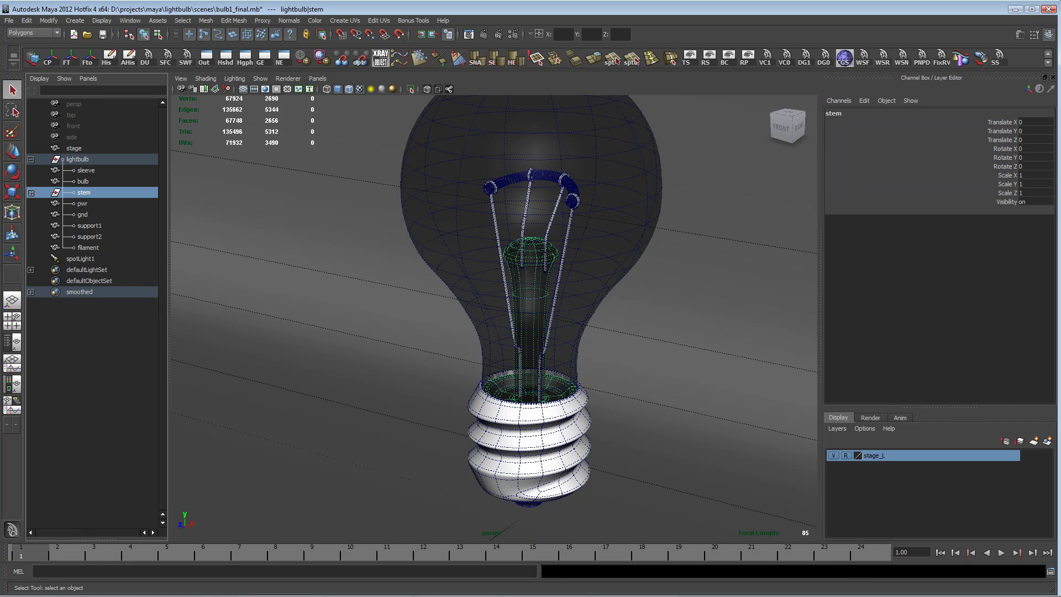
pyautogui.hotkey('ctrl', '1')
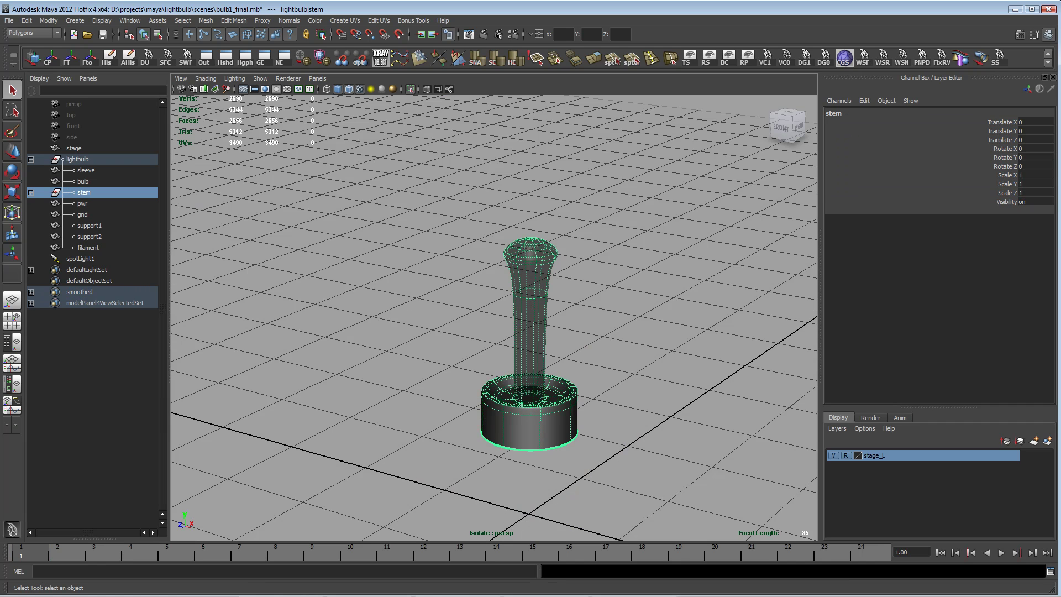
# Scale the vertices of the stem's rounded top narrower in Z to flatten it, then return to object mode and deselect.
pyautogui.moveTo(540, 279); pyautogui.dragTo(486, 274, button='right')
pyautogui.moveTo(566, 268); pyautogui.dragTo(567, 268)
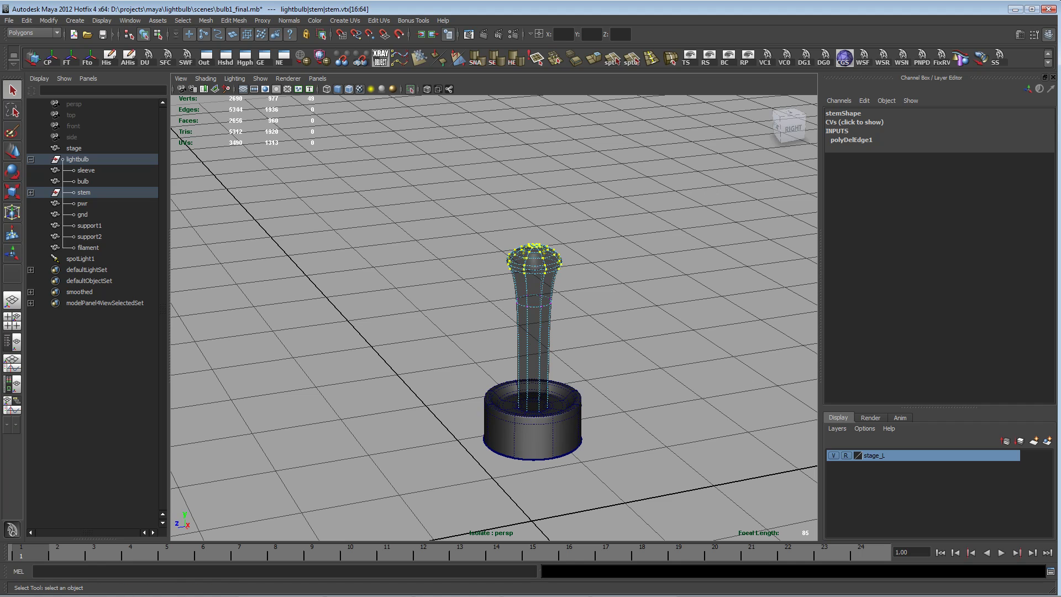
pyautogui.press('r')
pyautogui.keyDown('alt'); pyautogui.moveTo(567, 268); pyautogui.dragTo(520, 223); pyautogui.keyUp('alt')
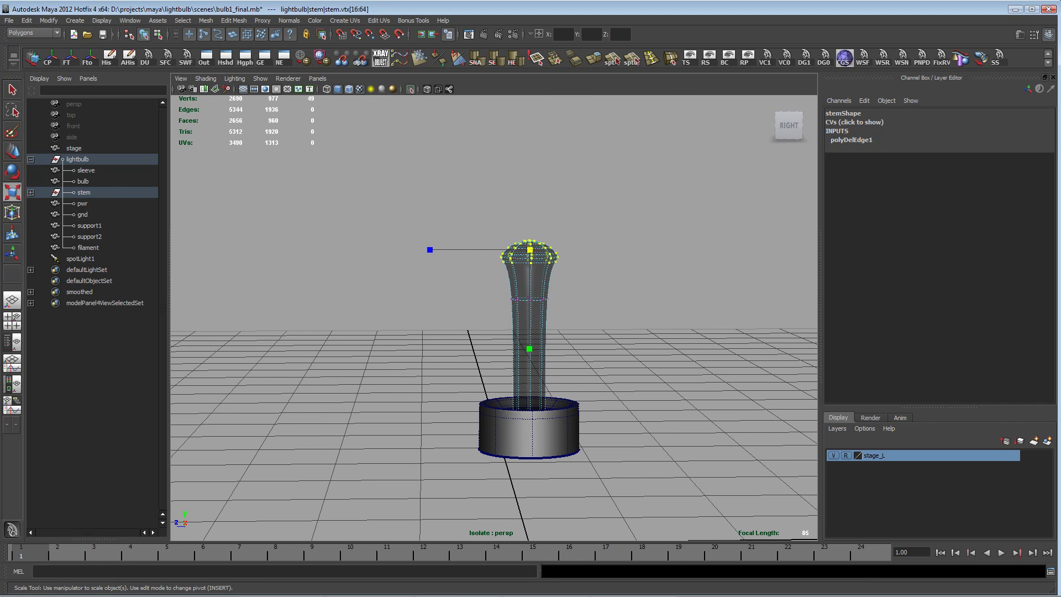
pyautogui.keyDown('ctrl'); pyautogui.moveTo(529, 349); pyautogui.dragTo(529, 305); pyautogui.keyUp('ctrl')
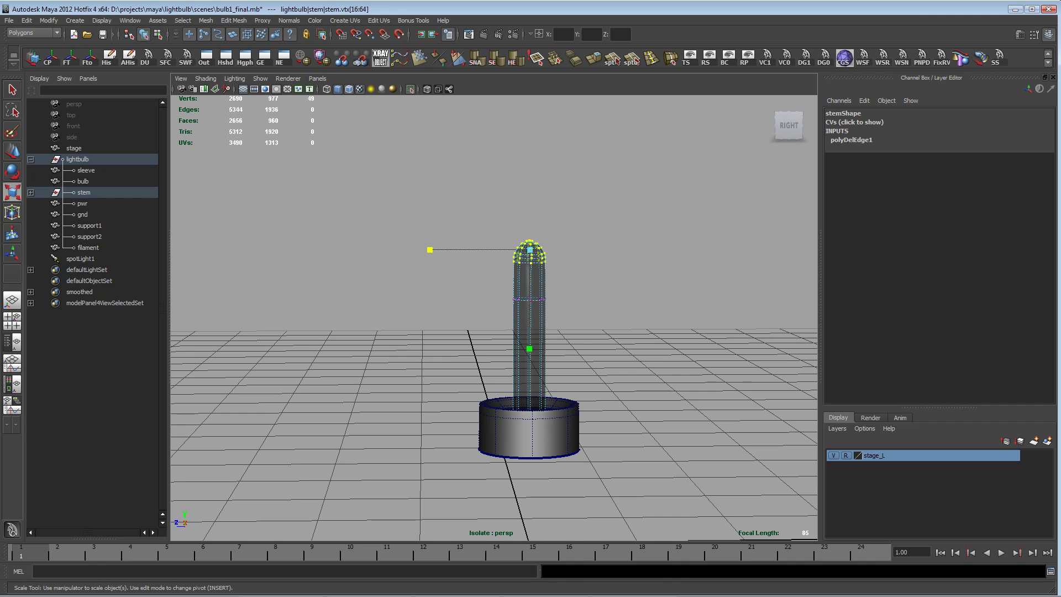
pyautogui.moveTo(542, 281); pyautogui.dragTo(587, 268, button='right')
pyautogui.click(597, 268)
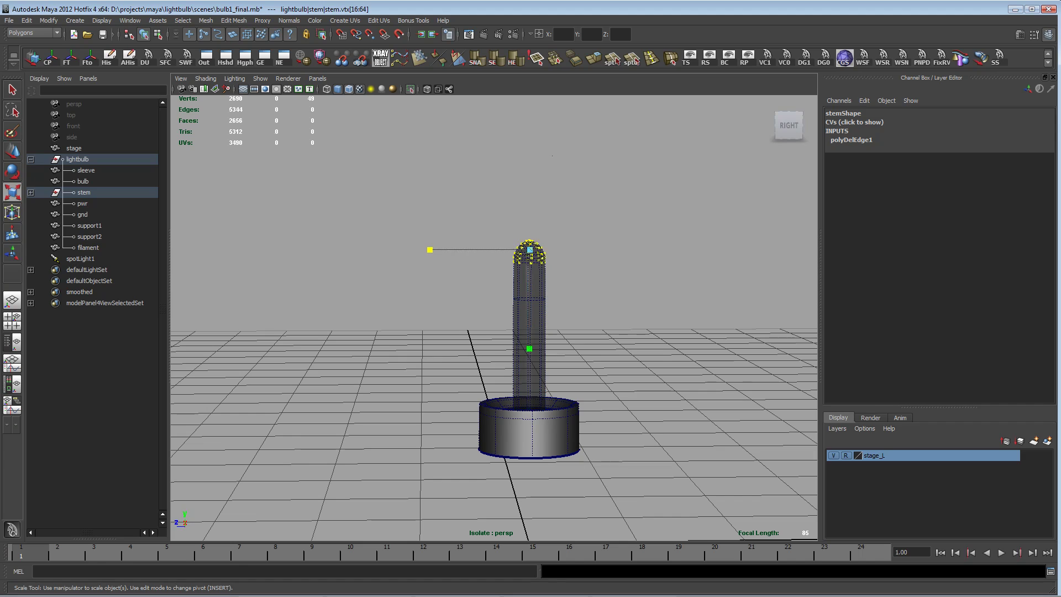
# Exit the stem isolation and inspect the flattened stem inside the upright bulb from several angles and distances.
pyautogui.hotkey('shift', 'i')
pyautogui.moveTo(596, 269)
pyautogui.keyDown('alt'); pyautogui.mouseDown()
pyautogui.moveTo(572, 280)
pyautogui.moveTo(595, 278)
pyautogui.moveTo(563, 259)
pyautogui.moveTo(591, 276)
pyautogui.mouseUp(); pyautogui.keyUp('alt')
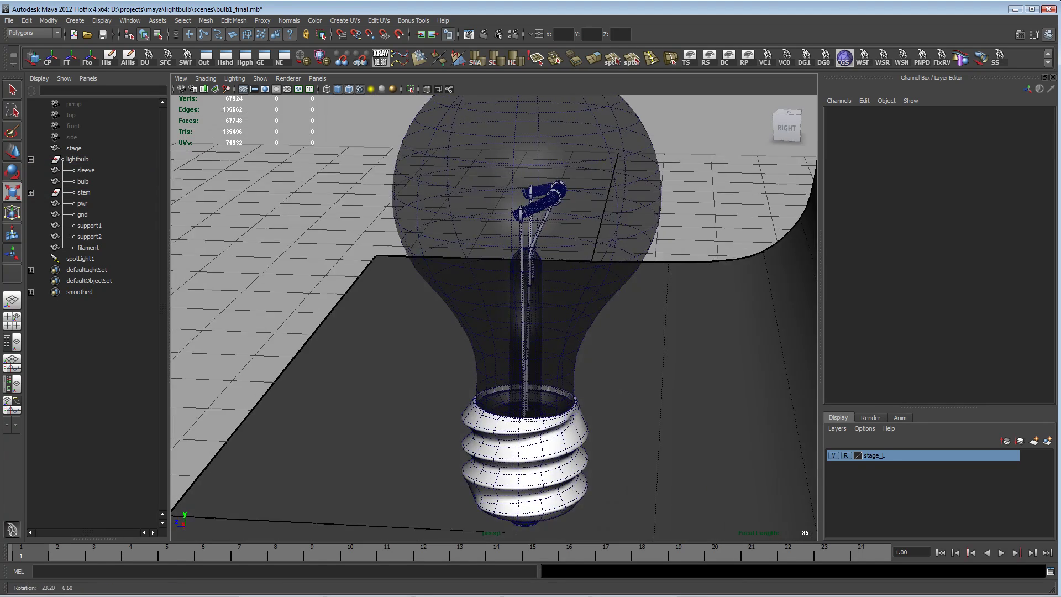
pyautogui.keyDown('alt'); pyautogui.moveTo(591, 276); pyautogui.dragTo(635, 278, button='right'); pyautogui.keyUp('alt')
pyautogui.keyDown('alt'); pyautogui.moveTo(635, 278); pyautogui.dragTo(723, 285); pyautogui.keyUp('alt')
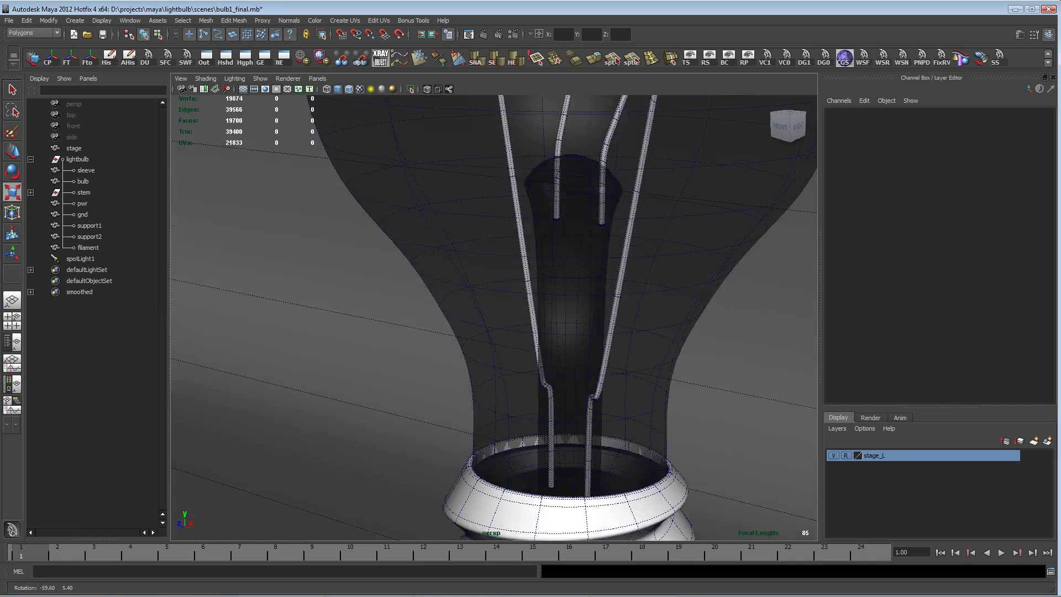
pyautogui.keyDown('alt'); pyautogui.moveTo(723, 285); pyautogui.dragTo(653, 283, button='right'); pyautogui.keyUp('alt')
pyautogui.keyDown('alt'); pyautogui.moveTo(652, 283); pyautogui.dragTo(624, 263); pyautogui.keyUp('alt')
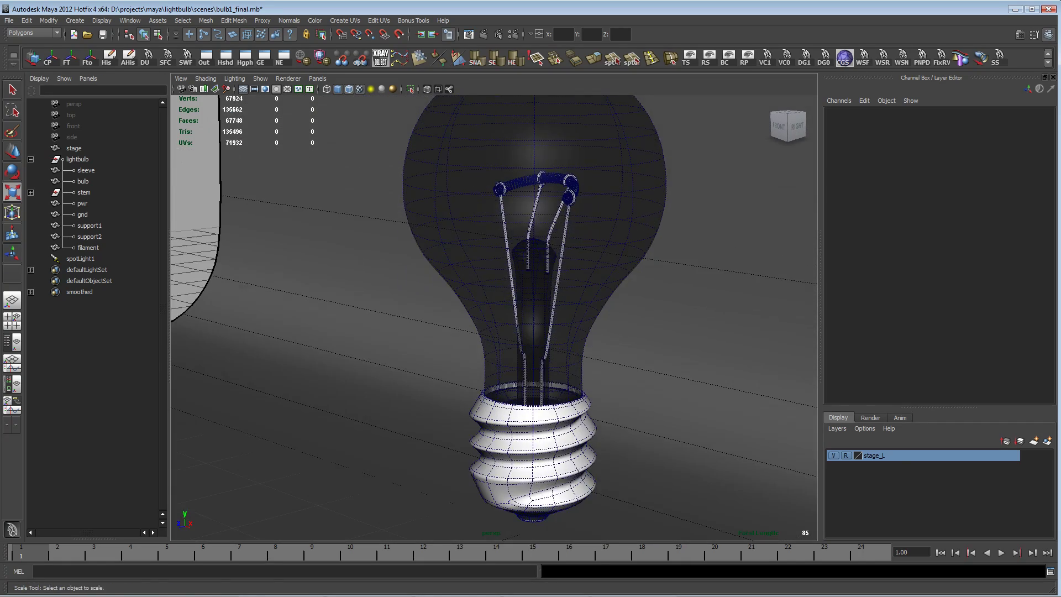
pyautogui.keyDown('alt'); pyautogui.moveTo(624, 263); pyautogui.dragTo(586, 263, button='right'); pyautogui.keyUp('alt')
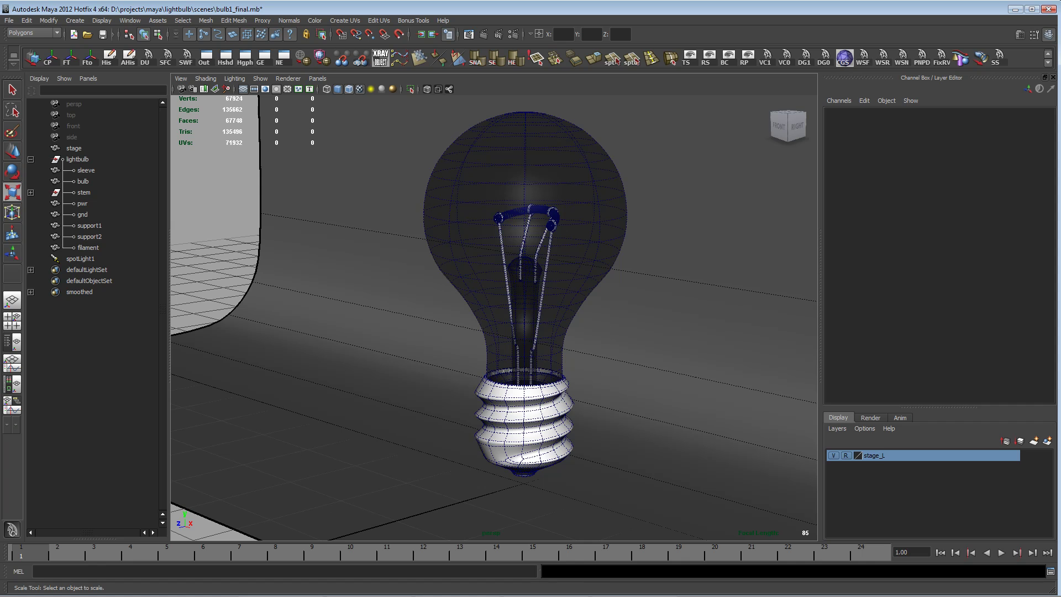
# Go to the frame 2 pose and examine the lying bulb on the stage from a lower angle.
pyautogui.hotkey('alt', '.')
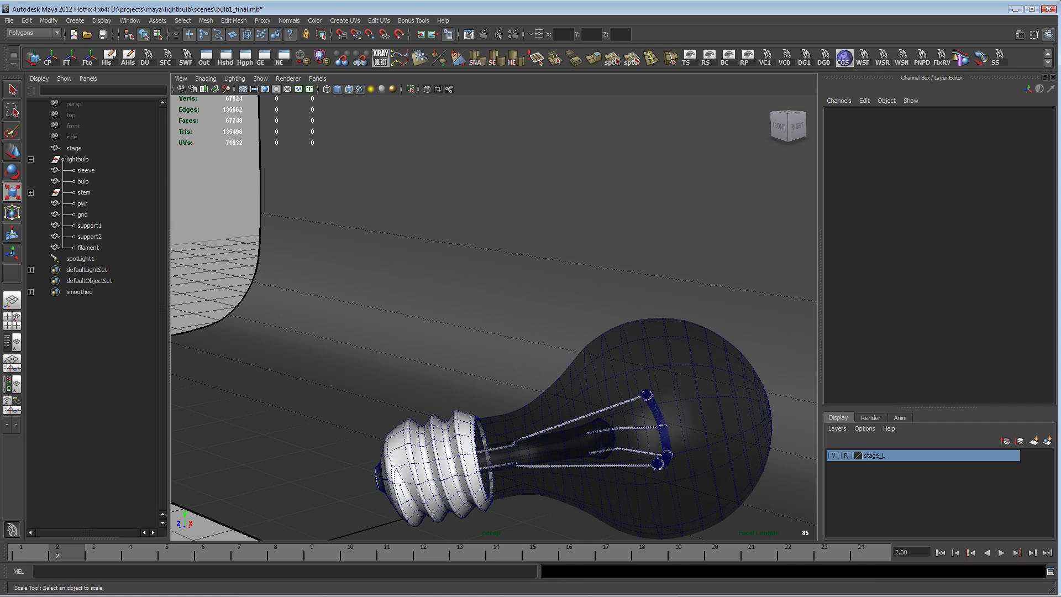
pyautogui.keyDown('alt'); pyautogui.moveTo(597, 304); pyautogui.dragTo(622, 274); pyautogui.keyUp('alt')
pyautogui.keyDown('alt'); pyautogui.moveTo(621, 273); pyautogui.dragTo(588, 274, button='right'); pyautogui.keyUp('alt')
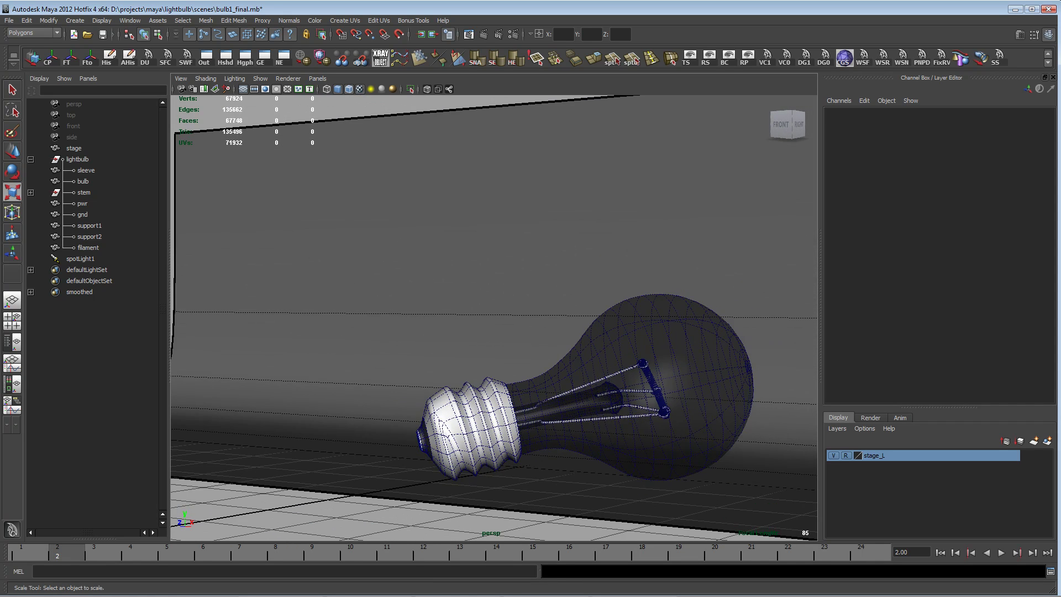
# Examine the lying bulb at frame 2 closer from a higher angle and briefly play the timeline.
pyautogui.keyDown('alt'); pyautogui.moveTo(588, 273); pyautogui.dragTo(603, 272); pyautogui.keyUp('alt')
pyautogui.keyDown('alt'); pyautogui.moveTo(603, 272); pyautogui.dragTo(516, 277, button='middle'); pyautogui.keyUp('alt')
pyautogui.keyDown('alt'); pyautogui.moveTo(517, 276); pyautogui.dragTo(538, 306); pyautogui.keyUp('alt')
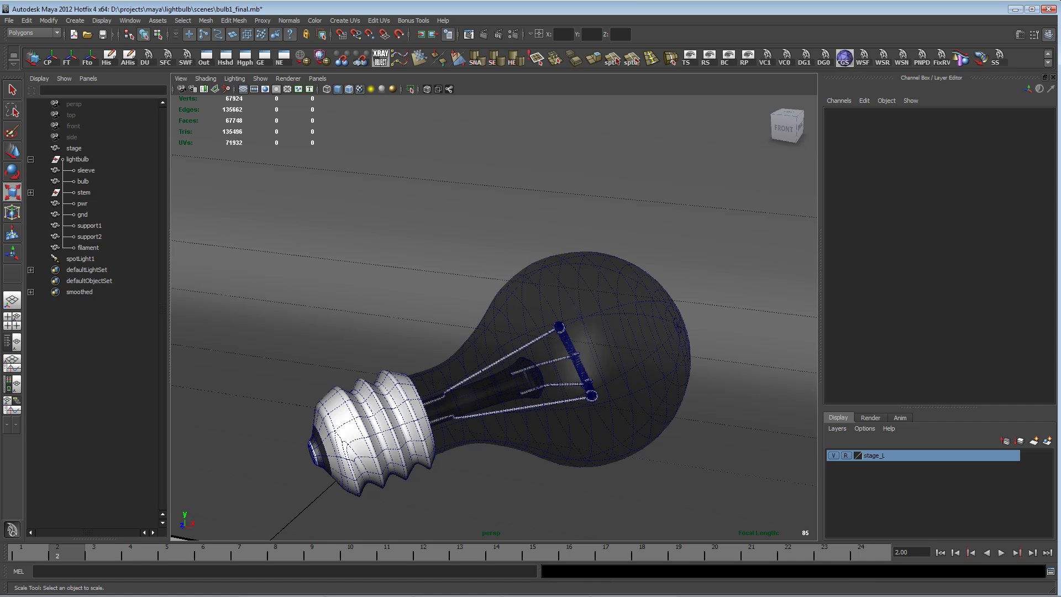
pyautogui.hotkey('alt', 'v')
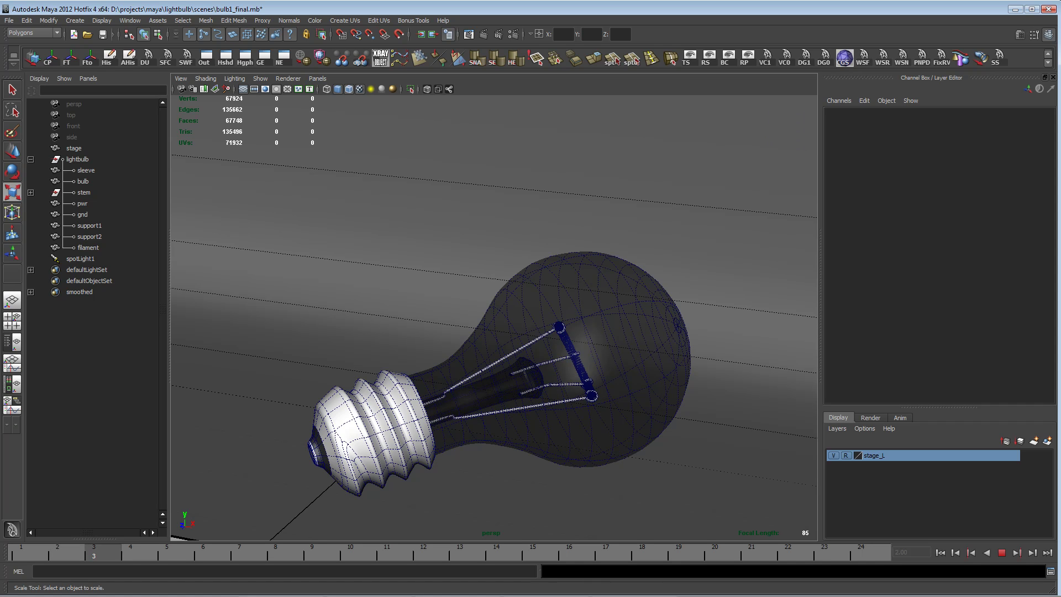
pyautogui.hotkey('alt', 'v')
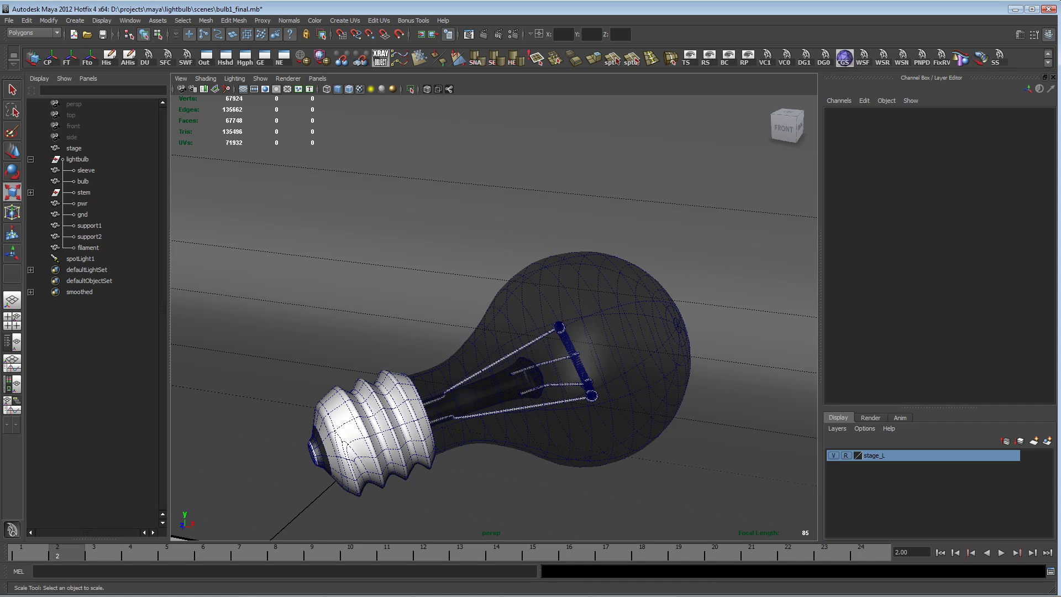
# Raise the lightbulb group to Translate Y 2.793 at frame 3 without keying it and play the timeline.
pyautogui.hotkey('alt', '.')
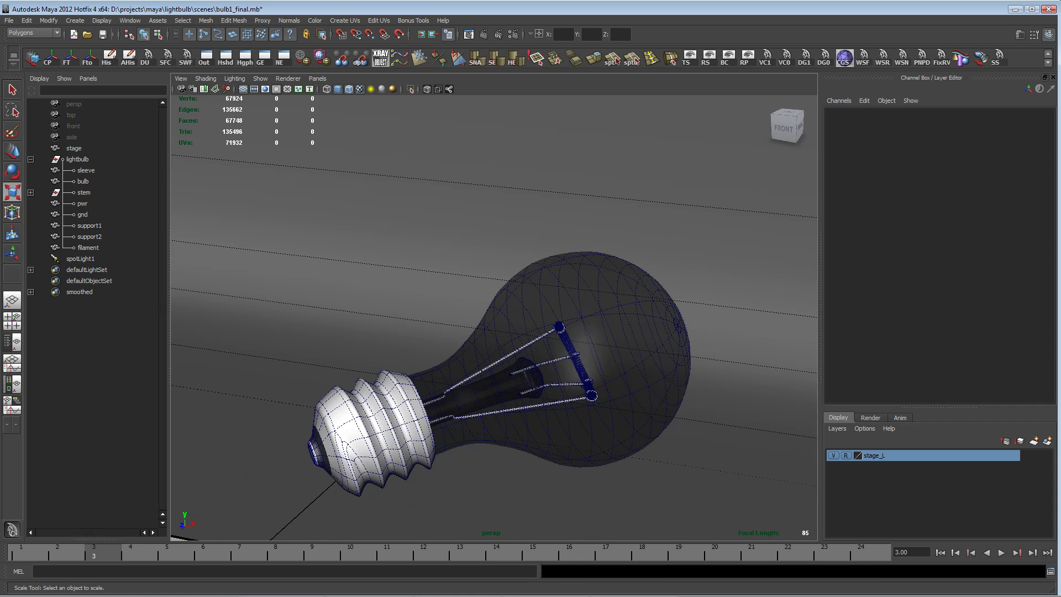
pyautogui.scroll(-4, 494, 318)
pyautogui.click(78, 159)
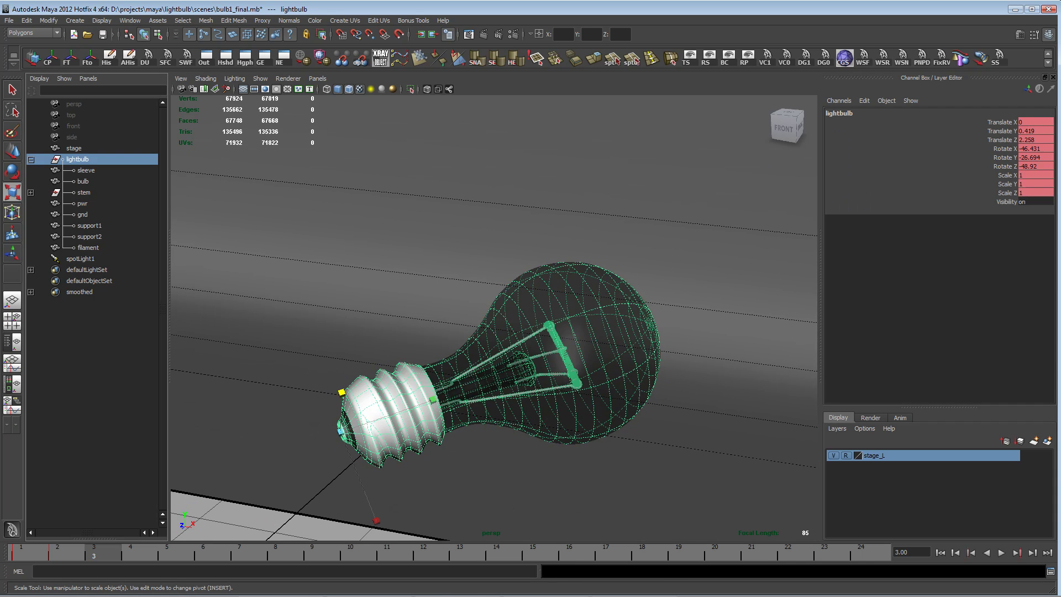
pyautogui.press('w')
pyautogui.moveTo(337, 367); pyautogui.dragTo(336, 186)
pyautogui.moveTo(336, 185)
pyautogui.keyDown('alt'); pyautogui.mouseDown()
pyautogui.moveTo(266, 207)
pyautogui.moveTo(326, 178)
pyautogui.mouseUp(); pyautogui.keyUp('alt')
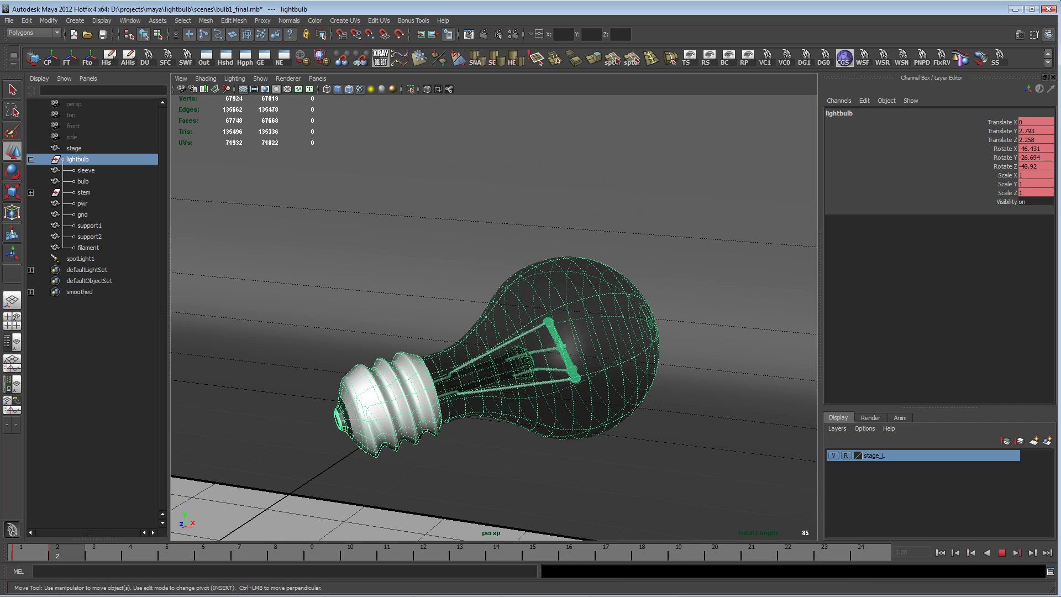
pyautogui.press('Escape')
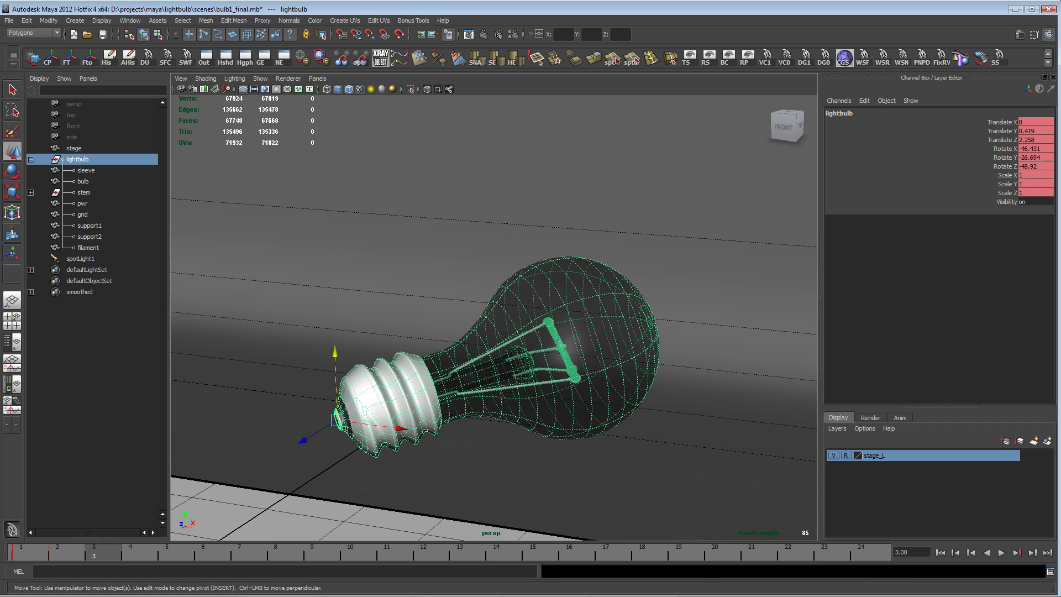
# View the bulb from higher and farther away, return to frame 1 and examine the upright pose.
pyautogui.keyDown('alt'); pyautogui.moveTo(492, 298); pyautogui.dragTo(492, 321); pyautogui.keyUp('alt')
pyautogui.keyDown('alt'); pyautogui.moveTo(492, 321); pyautogui.dragTo(436, 321, button='right'); pyautogui.keyUp('alt')
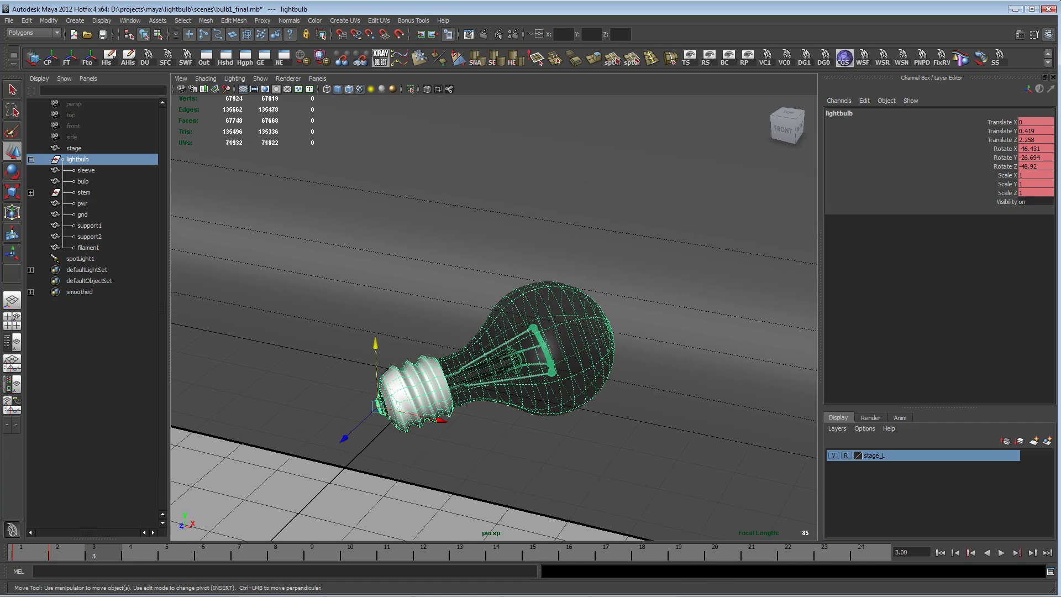
pyautogui.keyDown('alt'); pyautogui.moveTo(437, 321); pyautogui.dragTo(404, 320); pyautogui.keyUp('alt')
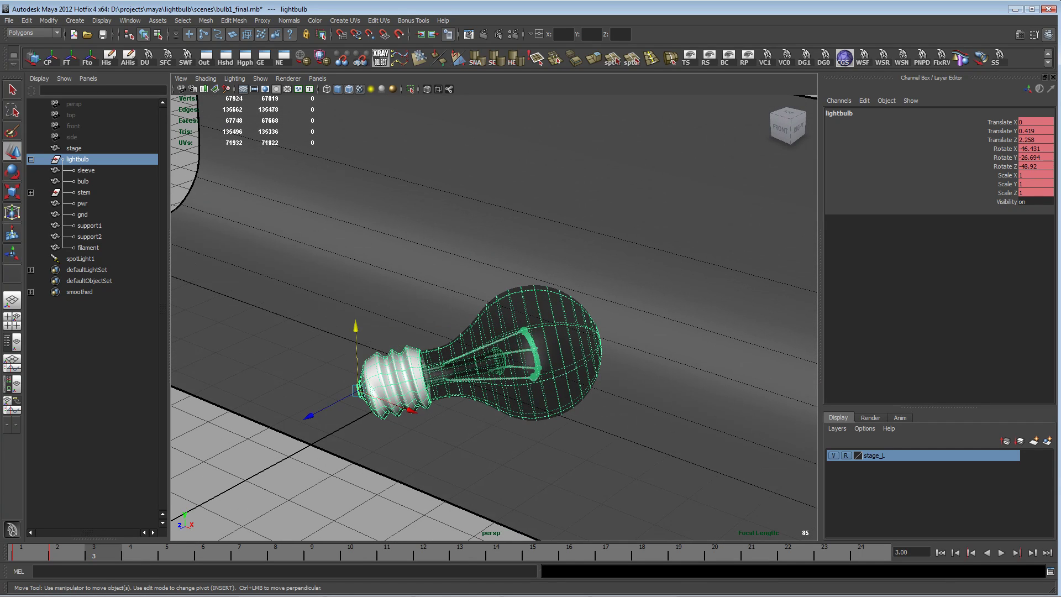
pyautogui.click(24, 552)
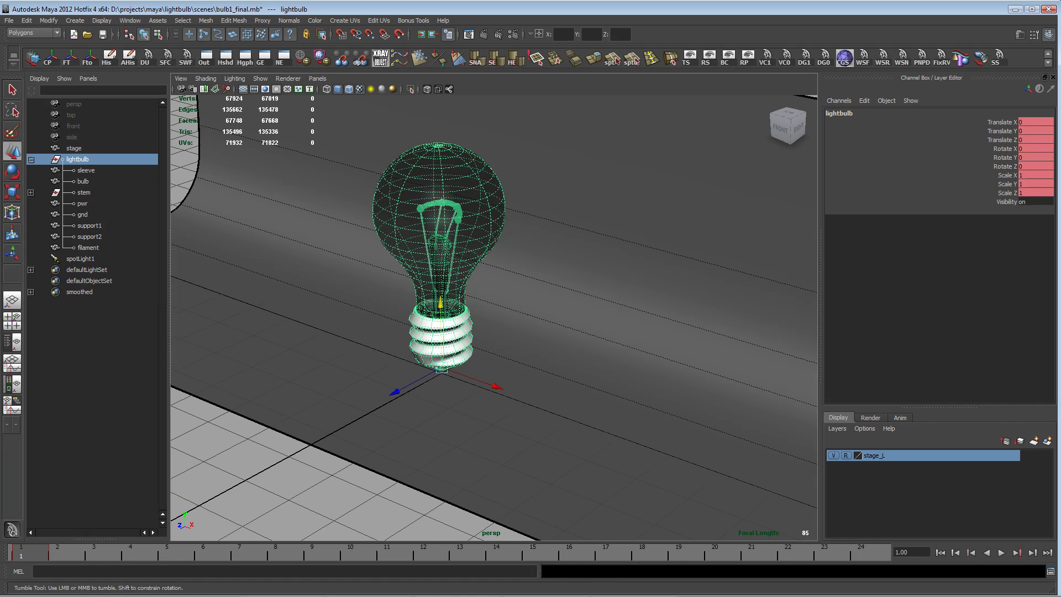
pyautogui.keyDown('alt'); pyautogui.moveTo(365, 332); pyautogui.dragTo(387, 306); pyautogui.keyUp('alt')
pyautogui.moveTo(28, 553)
pyautogui.mouseDown()
pyautogui.moveTo(94, 552)
pyautogui.moveTo(27, 553)
pyautogui.mouseUp()
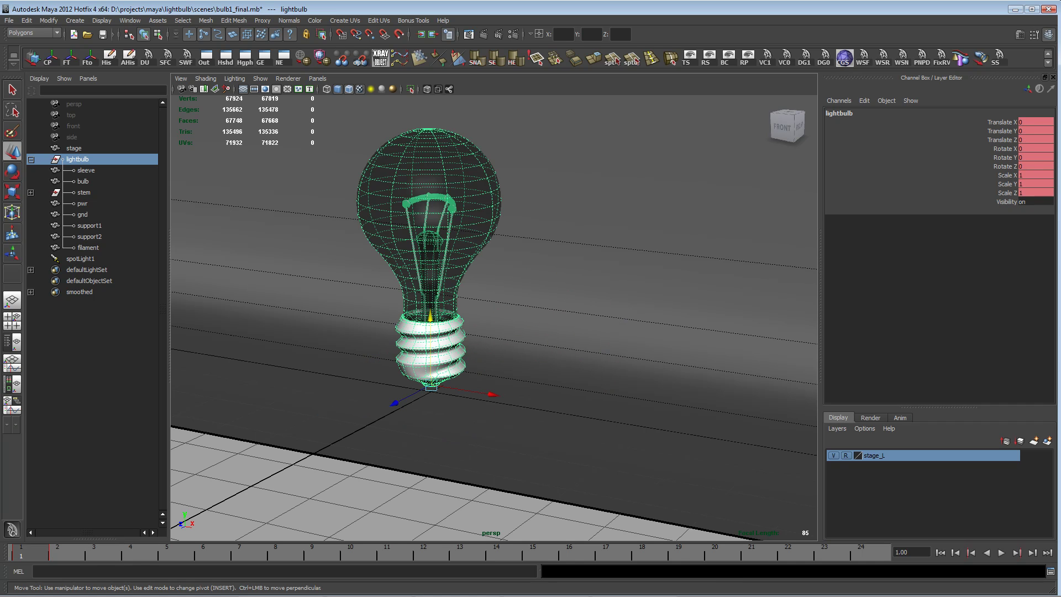
pyautogui.keyDown('alt'); pyautogui.moveTo(387, 309); pyautogui.dragTo(380, 322); pyautogui.keyUp('alt')
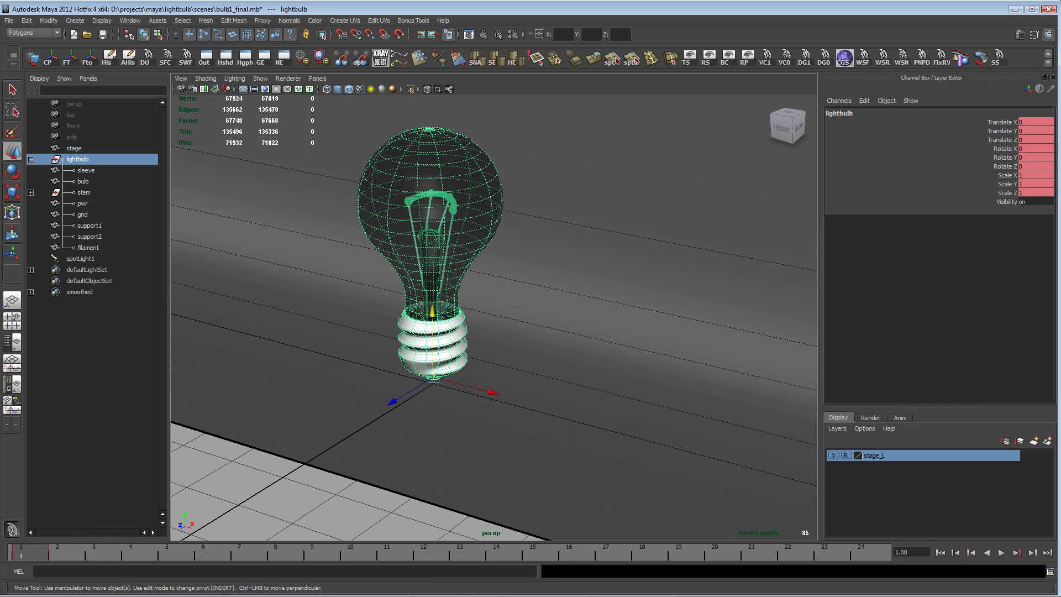
# Compare the lying pose at frame 2 with the upright pose at frame 1, then examine the lying bulb more closely.
pyautogui.moveTo(28, 553); pyautogui.dragTo(64, 553)
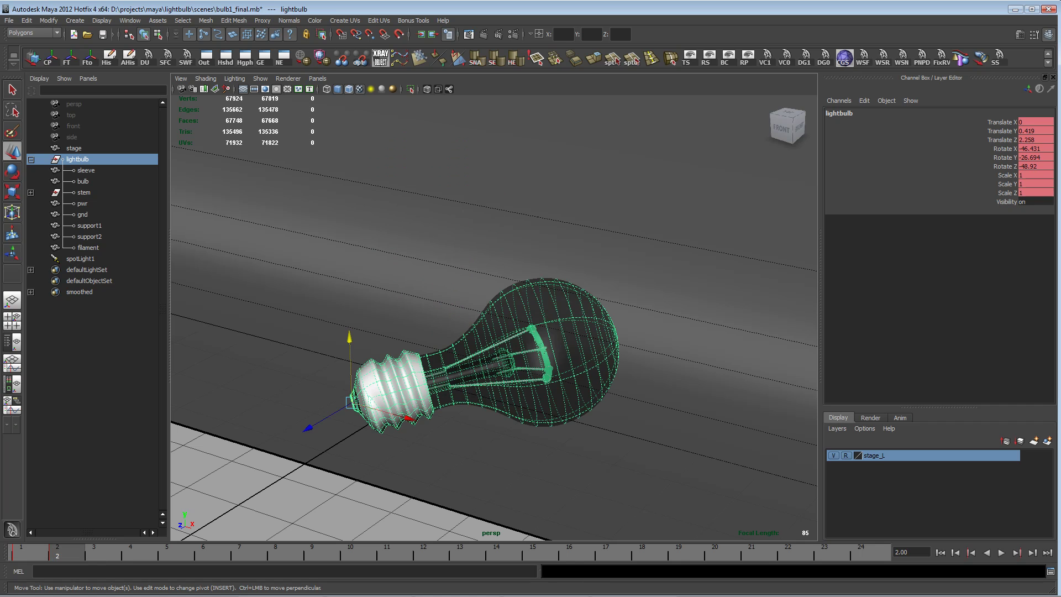
pyautogui.keyDown('alt'); pyautogui.moveTo(420, 310); pyautogui.dragTo(456, 325); pyautogui.keyUp('alt')
pyautogui.hotkey('alt', ',')
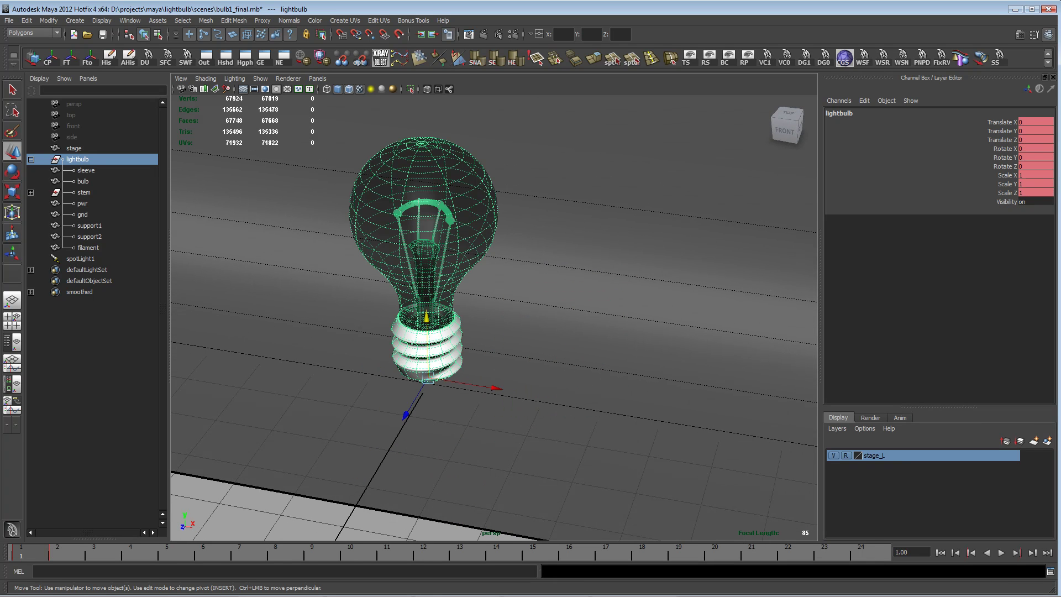
pyautogui.hotkey('alt', '.')
pyautogui.keyDown('alt'); pyautogui.moveTo(457, 325); pyautogui.dragTo(436, 317); pyautogui.keyUp('alt')
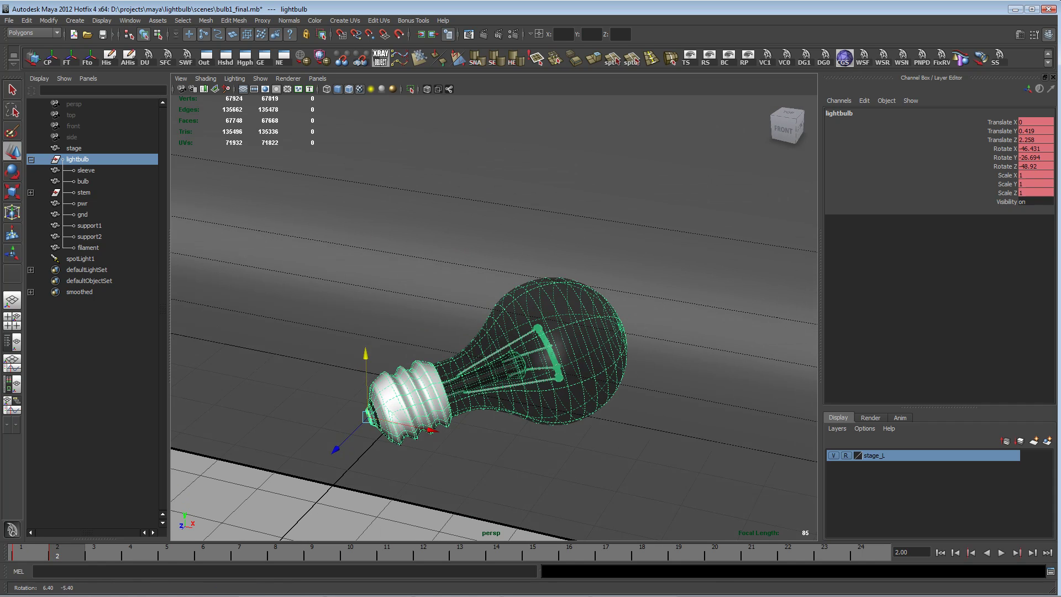
pyautogui.keyDown('alt'); pyautogui.moveTo(435, 317); pyautogui.dragTo(491, 327, button='right'); pyautogui.keyUp('alt')
pyautogui.keyDown('alt'); pyautogui.moveTo(491, 327); pyautogui.dragTo(485, 272, button='middle'); pyautogui.keyUp('alt')
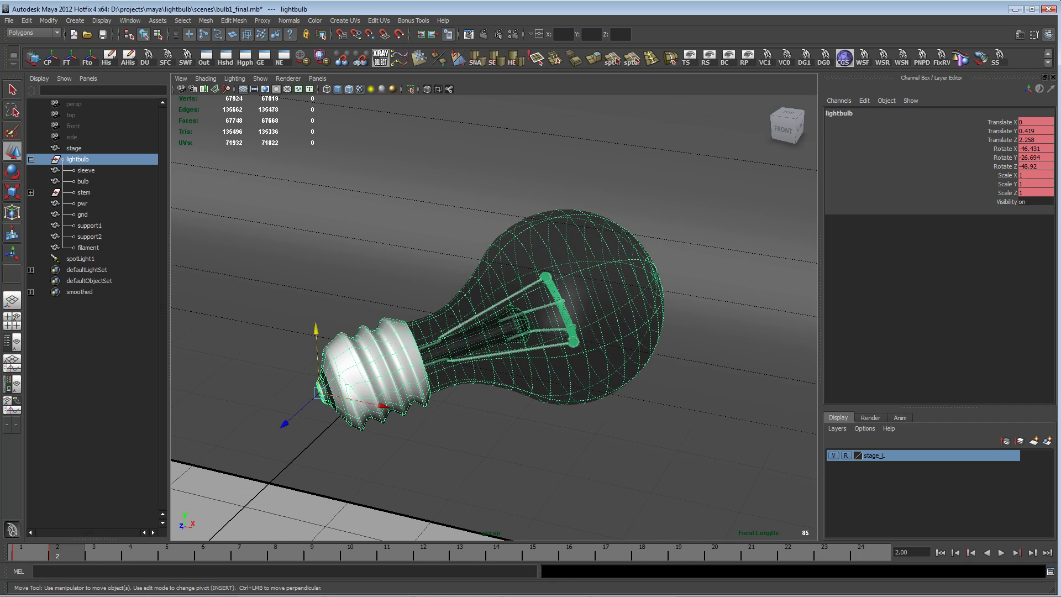
# At frame 3, raise the lightbulb group to Translate Y 2.489 and rotate it to -51.607, 7.481, -19.892.
pyautogui.hotkey('alt', '.')
pyautogui.keyDown('alt'); pyautogui.moveTo(486, 271); pyautogui.dragTo(483, 260); pyautogui.keyUp('alt')
pyautogui.moveTo(313, 316); pyautogui.dragTo(317, 167)
pyautogui.press('e')
pyautogui.moveTo(260, 339); pyautogui.dragTo(339, 356)
pyautogui.keyDown('alt'); pyautogui.moveTo(338, 355); pyautogui.dragTo(257, 353, button='right'); pyautogui.keyUp('alt')
pyautogui.keyDown('alt'); pyautogui.moveTo(257, 353); pyautogui.dragTo(236, 340); pyautogui.keyUp('alt')
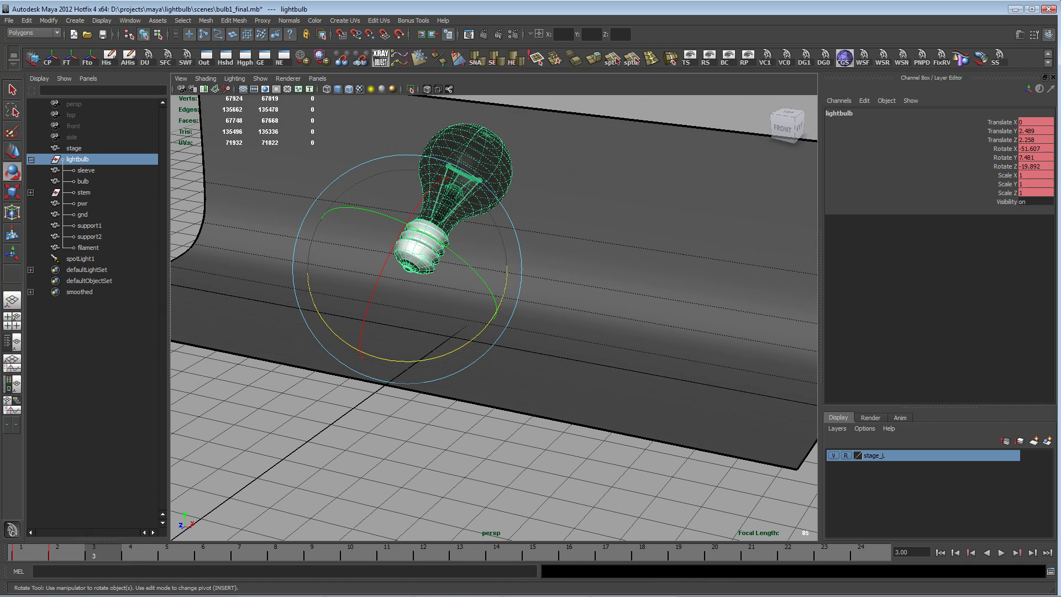
# Key all translate, rotate and scale channels of the lightbulb group at frame 3.
pyautogui.moveTo(995, 123); pyautogui.dragTo(995, 193)
pyautogui.rightClick(934, 127)
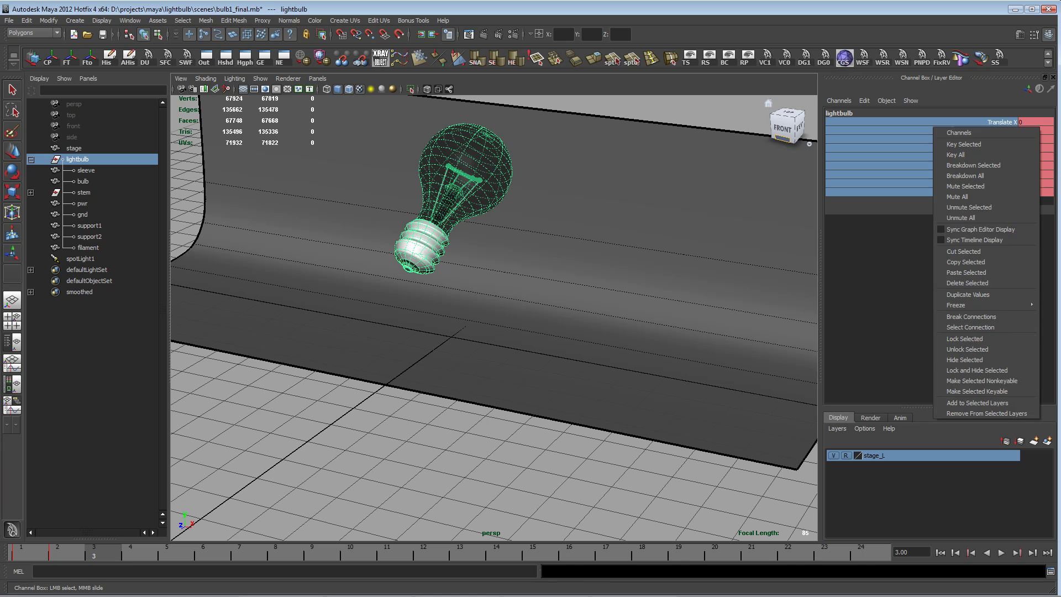
pyautogui.click(963, 143)
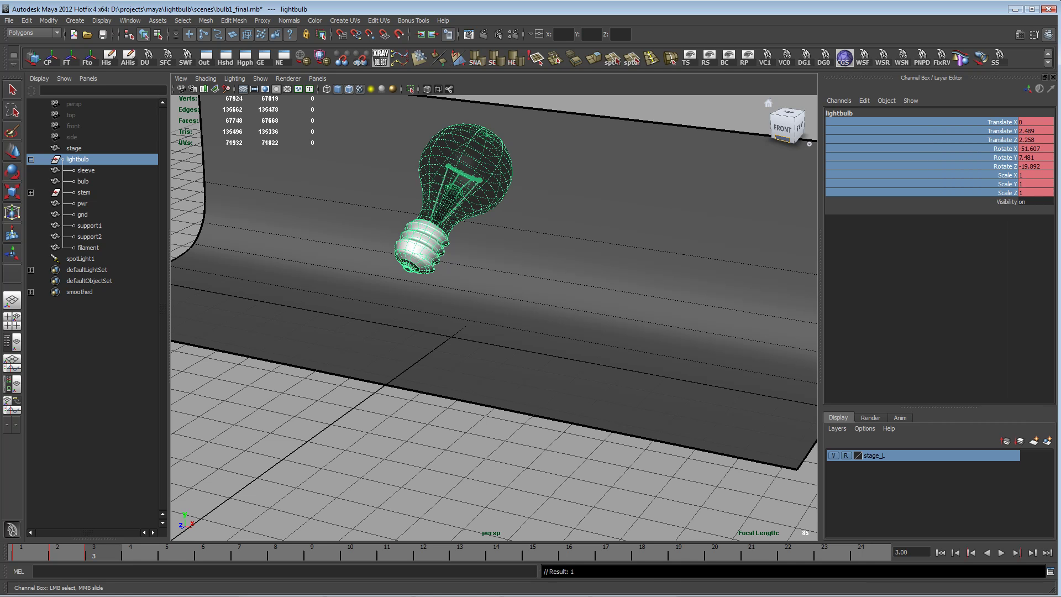
# Play the timeline through the keyed poses, stop it and examine the tilted bulb at frame 3 from the side.
pyautogui.hotkey('alt', 'v')
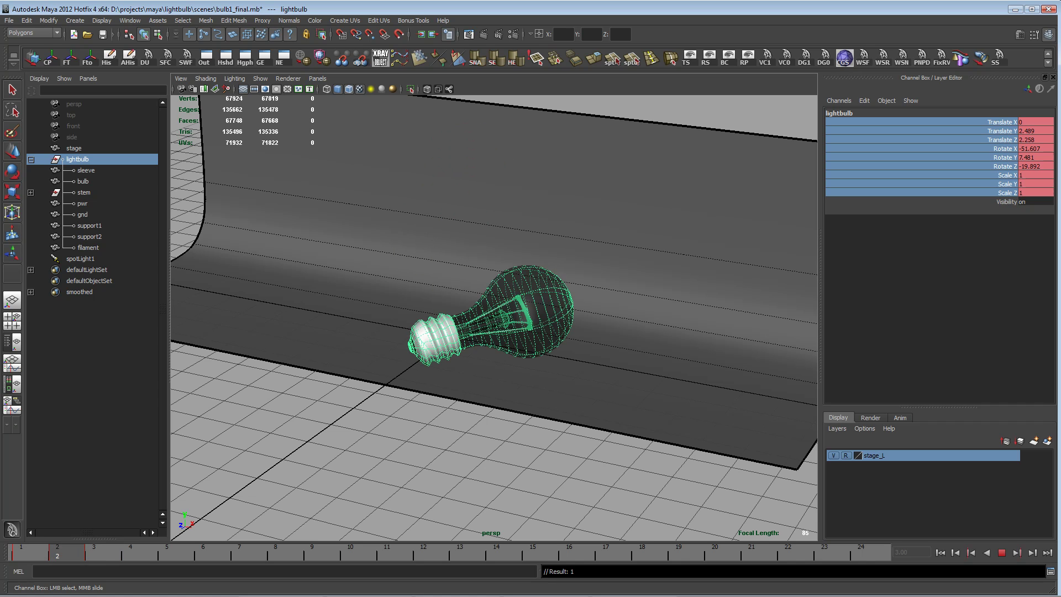
pyautogui.hotkey('alt', 'v')
pyautogui.keyDown('alt'); pyautogui.moveTo(497, 276); pyautogui.dragTo(436, 273); pyautogui.keyUp('alt')
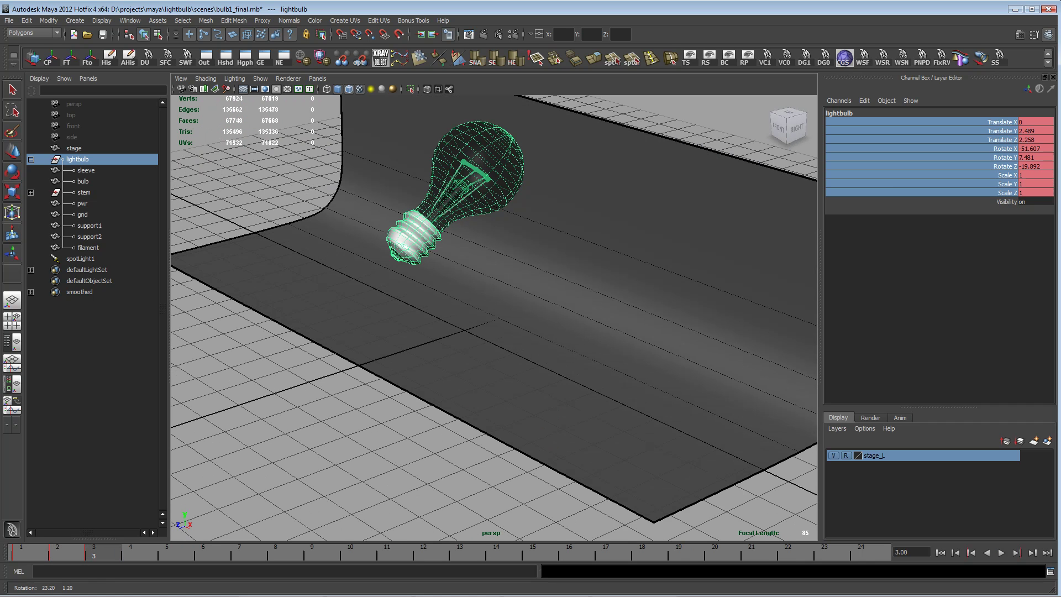
# Rewind to frame 1 and examine the upright bulb on the stage from several angles and distances.
pyautogui.hotkey('alt', 'shift', 'v')
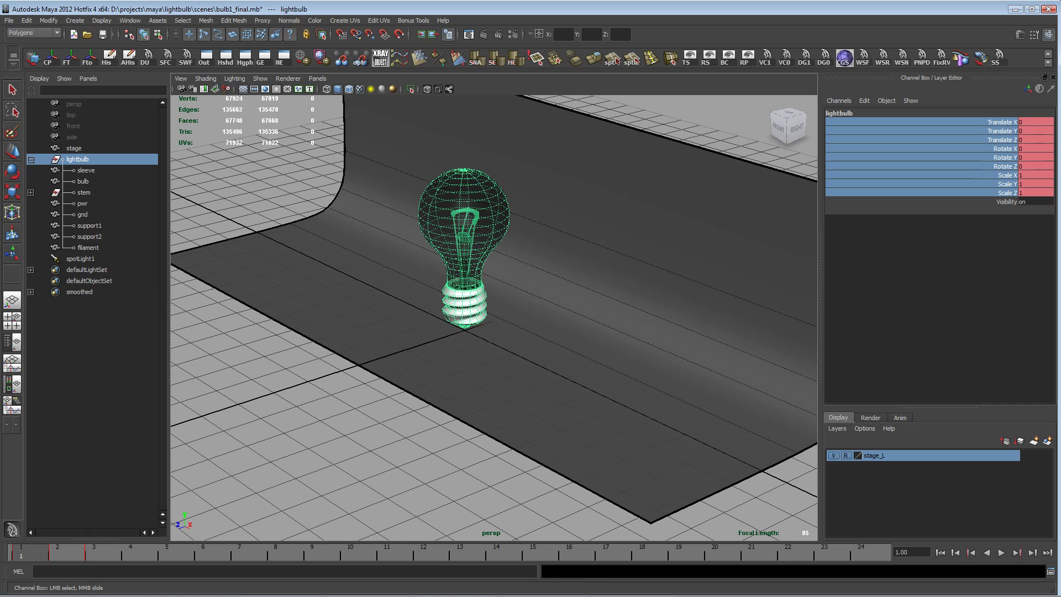
pyautogui.keyDown('alt'); pyautogui.moveTo(442, 282); pyautogui.dragTo(495, 265); pyautogui.keyUp('alt')
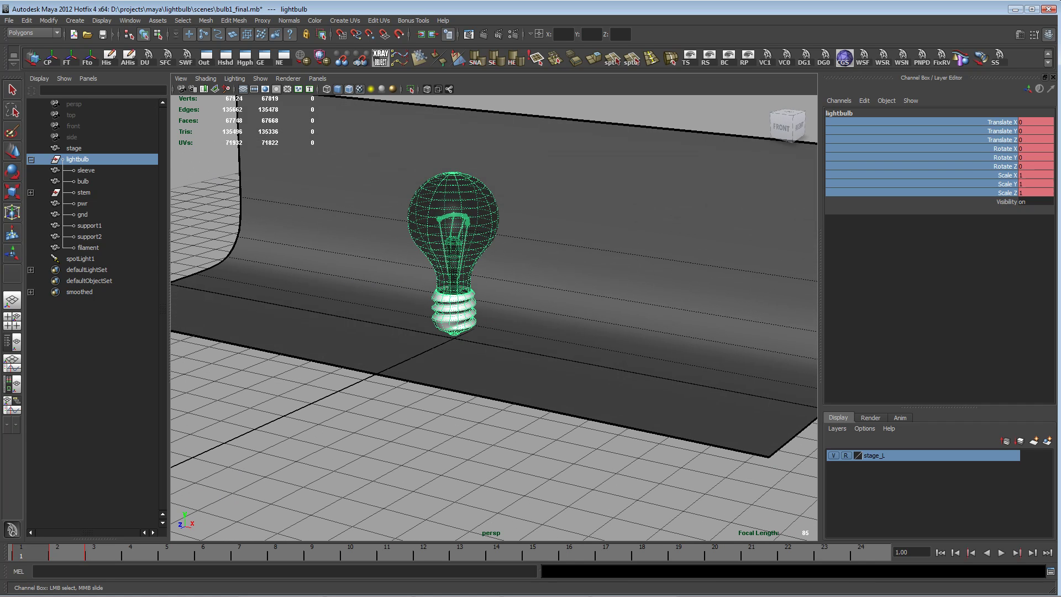
pyautogui.keyDown('alt'); pyautogui.moveTo(492, 271); pyautogui.dragTo(470, 249); pyautogui.keyUp('alt')
pyautogui.keyDown('alt'); pyautogui.moveTo(470, 249); pyautogui.dragTo(519, 254, button='right'); pyautogui.keyUp('alt')
pyautogui.moveTo(520, 254)
pyautogui.keyDown('alt'); pyautogui.mouseDown()
pyautogui.moveTo(508, 232)
pyautogui.moveTo(509, 250)
pyautogui.mouseUp(); pyautogui.keyUp('alt')
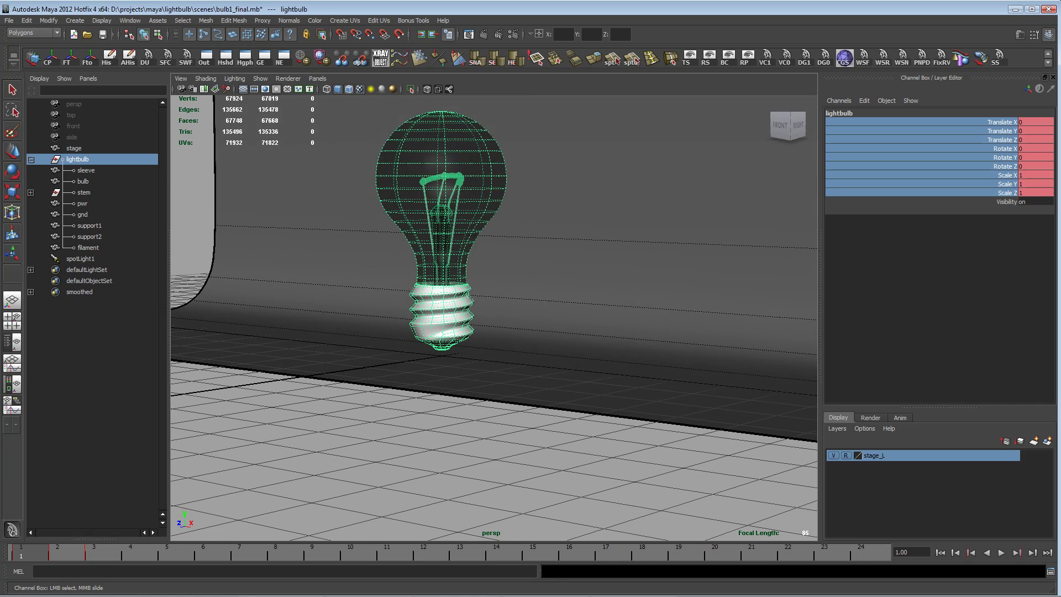
pyautogui.keyDown('alt'); pyautogui.moveTo(509, 250); pyautogui.dragTo(470, 249, button='right'); pyautogui.keyUp('alt')
pyautogui.keyDown('alt'); pyautogui.moveTo(470, 249); pyautogui.dragTo(479, 274); pyautogui.keyUp('alt')
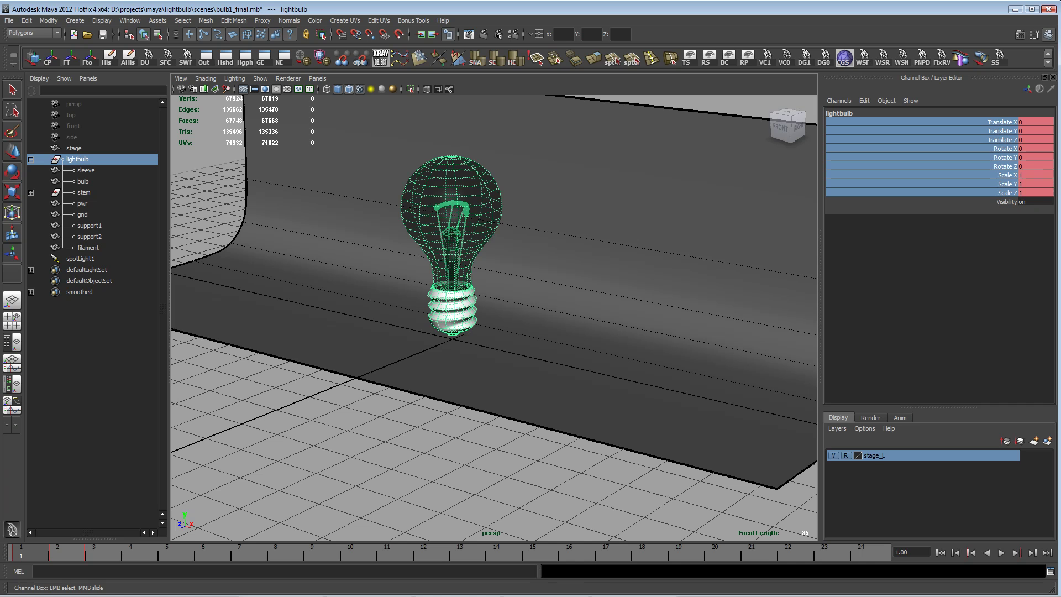
pyautogui.keyDown('alt'); pyautogui.moveTo(479, 273); pyautogui.dragTo(448, 271, button='right'); pyautogui.keyUp('alt')
pyautogui.moveTo(447, 271)
pyautogui.keyDown('alt'); pyautogui.mouseDown()
pyautogui.moveTo(459, 243)
pyautogui.moveTo(460, 259)
pyautogui.mouseUp(); pyautogui.keyUp('alt')
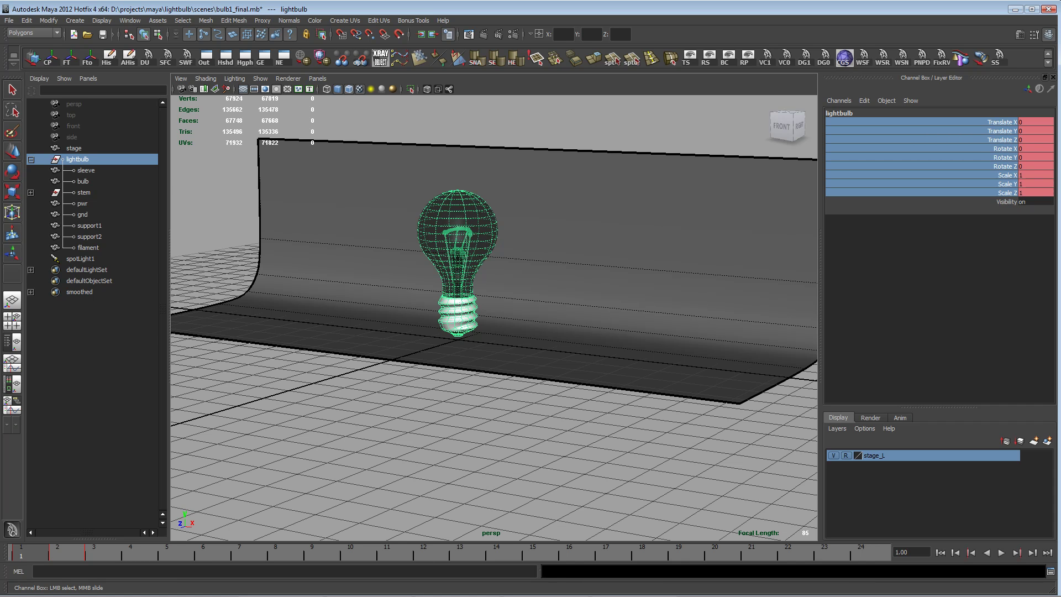
pyautogui.moveTo(494, 309)
pyautogui.keyDown('alt'); pyautogui.mouseDown()
pyautogui.moveTo(493, 348)
pyautogui.moveTo(496, 293)
pyautogui.mouseUp(); pyautogui.keyUp('alt')
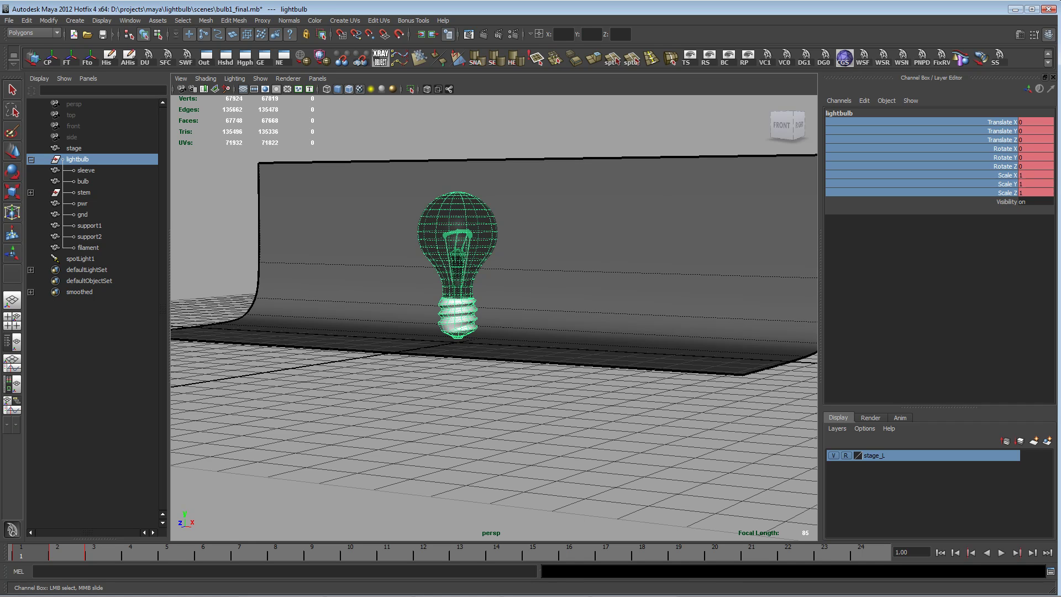
# Go to frame 4, step forward through the keyed frames to frame 3 and back to frame 1.
pyautogui.click(131, 553)
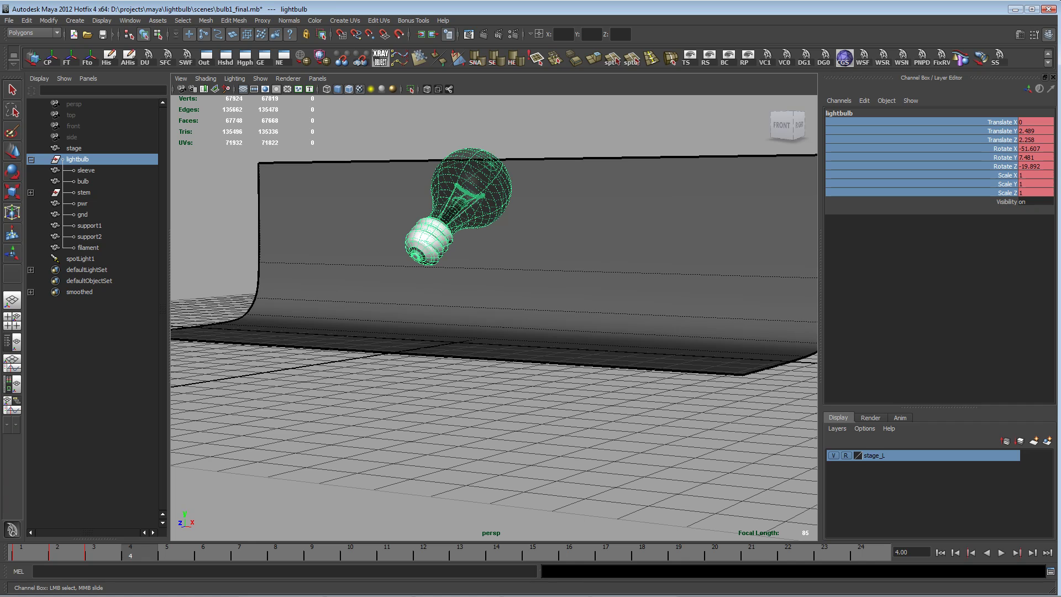
pyautogui.press('.')
pyautogui.press('.')
pyautogui.press('.')
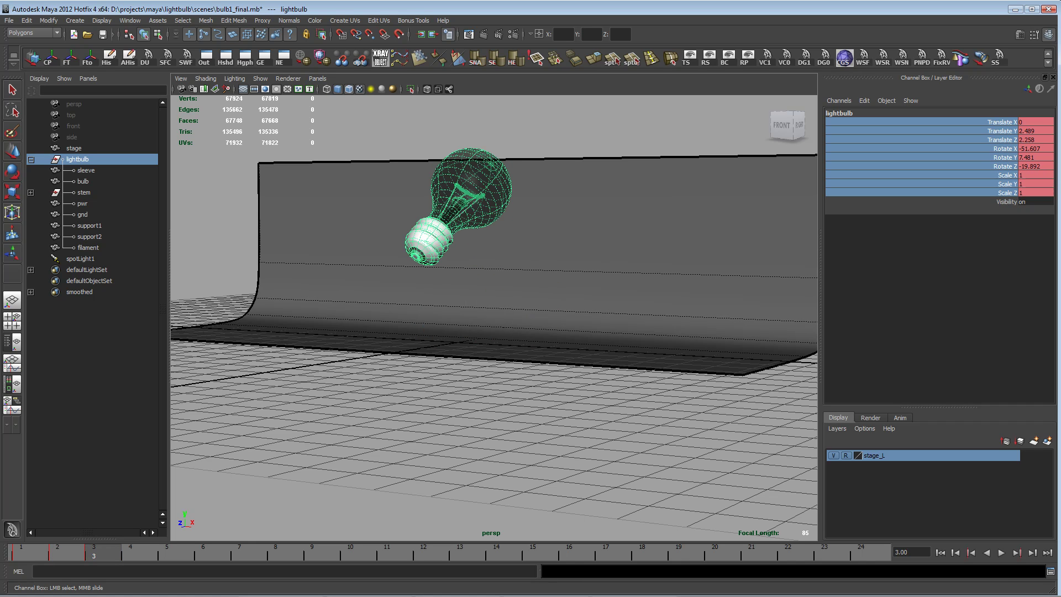
pyautogui.press(',')
pyautogui.press(',')
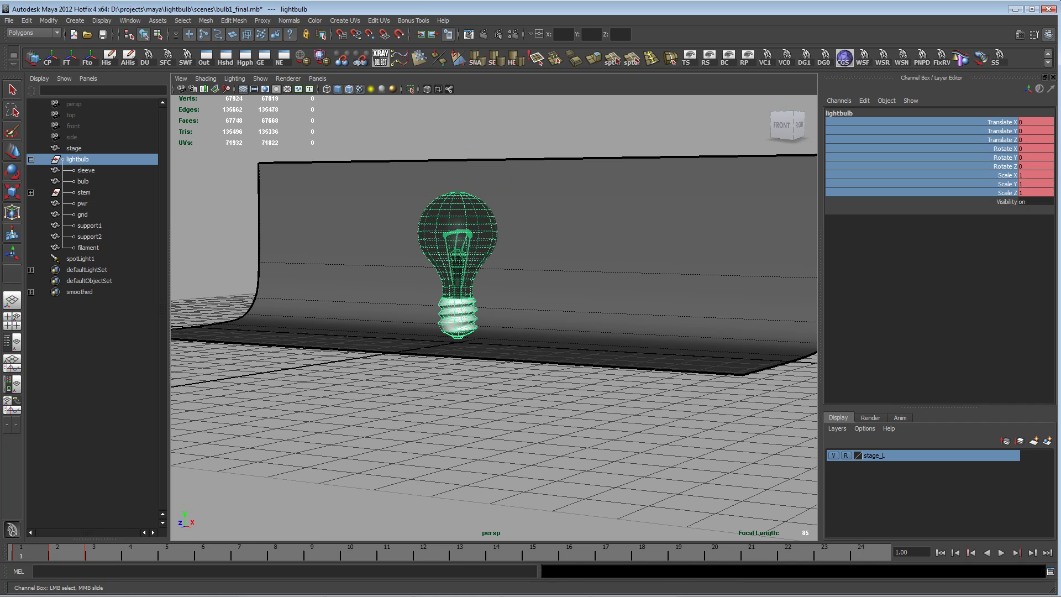
# Review the keyed poses at frames 2 and 3 from higher angles, then rewind to frame 1.
pyautogui.press('.')
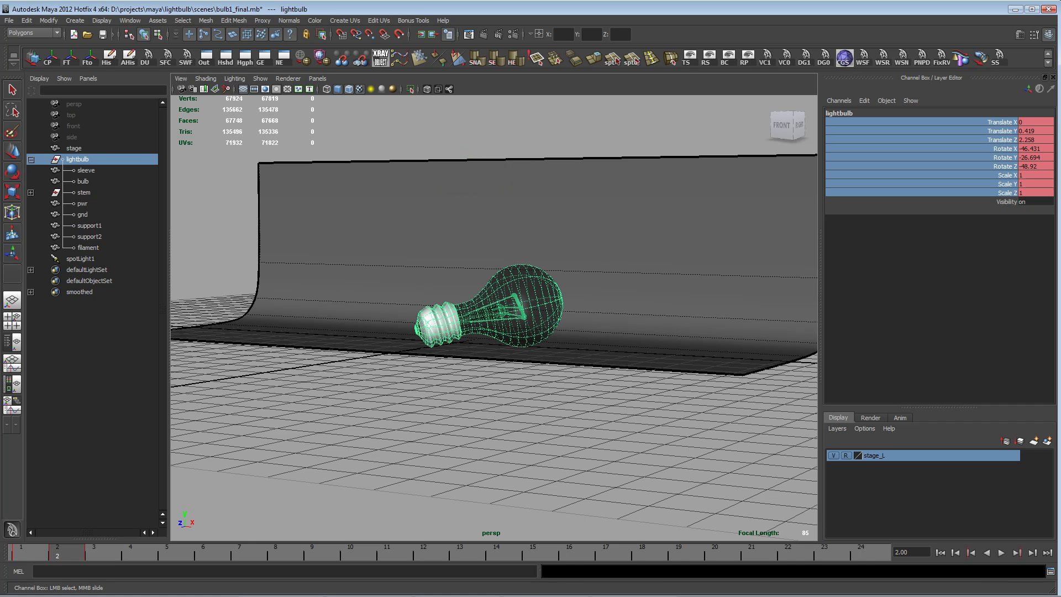
pyautogui.moveTo(497, 321)
pyautogui.keyDown('alt'); pyautogui.mouseDown()
pyautogui.moveTo(431, 335)
pyautogui.moveTo(506, 331)
pyautogui.mouseUp(); pyautogui.keyUp('alt')
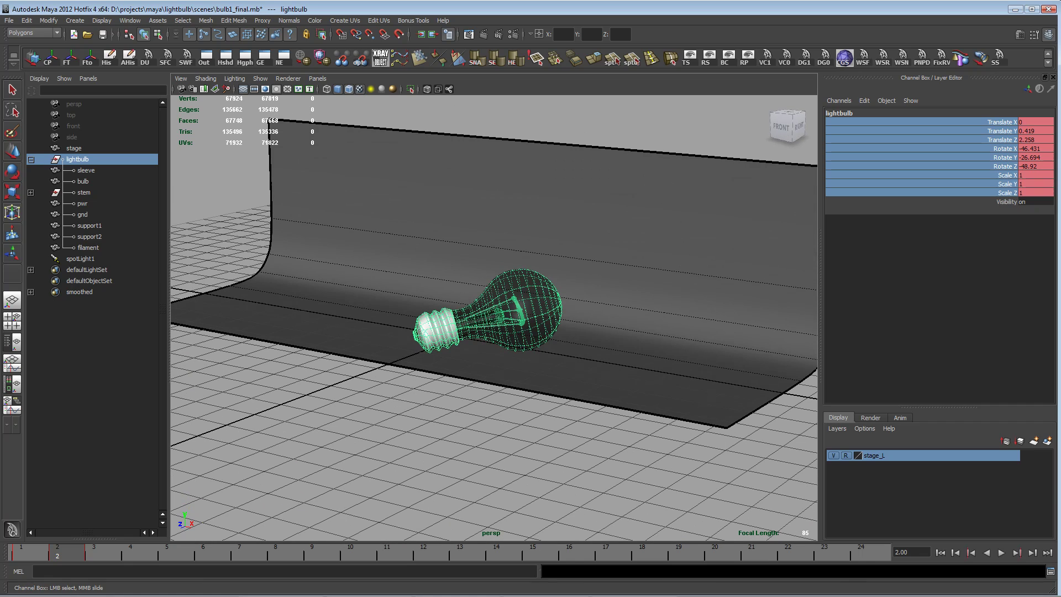
pyautogui.press('.')
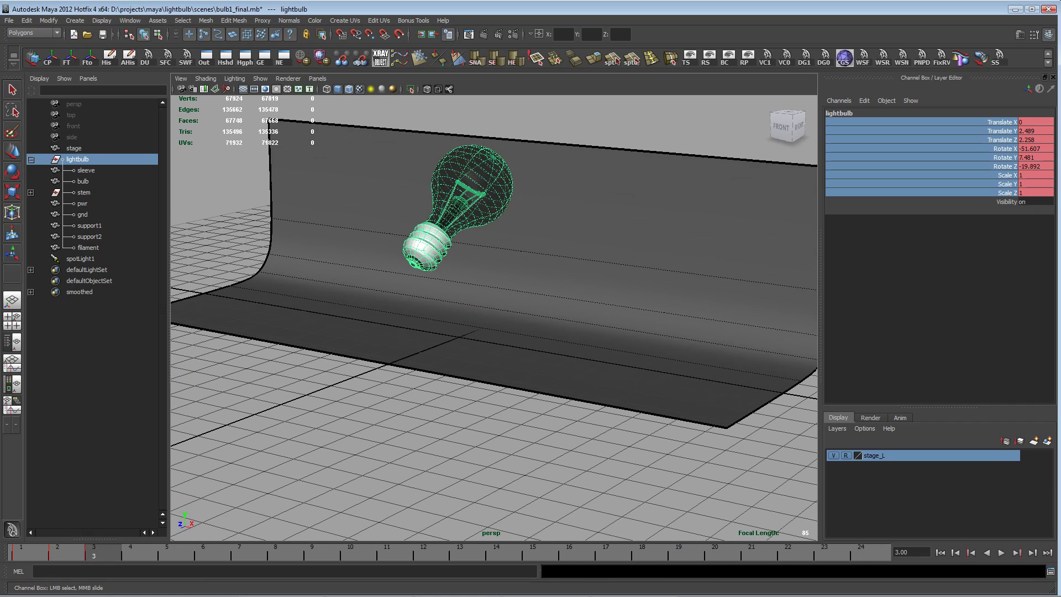
pyautogui.keyDown('alt'); pyautogui.moveTo(498, 326); pyautogui.dragTo(494, 347); pyautogui.keyUp('alt')
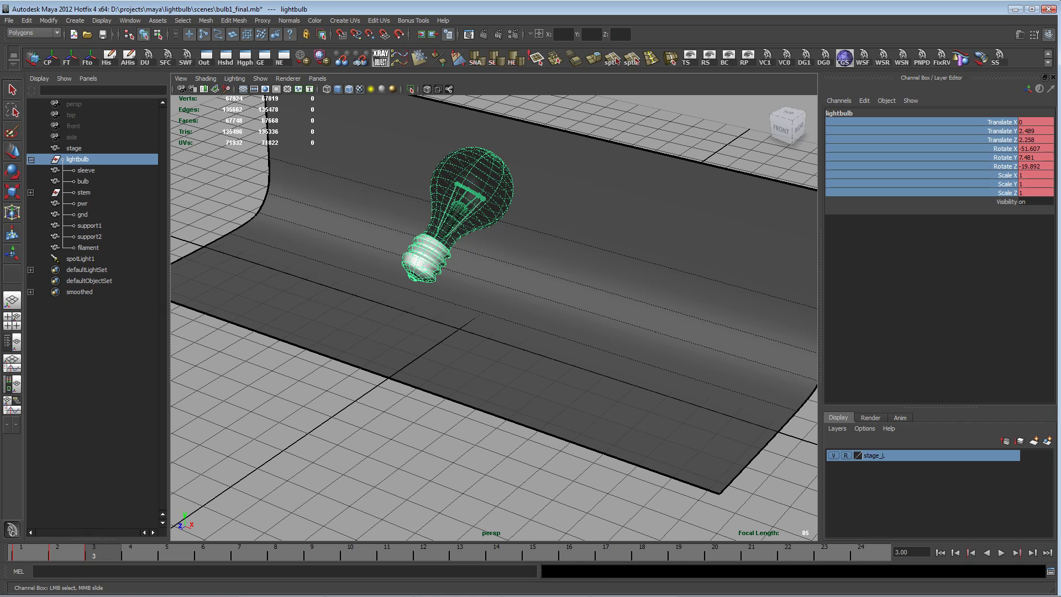
pyautogui.hotkey('alt', 'shift', 'v')
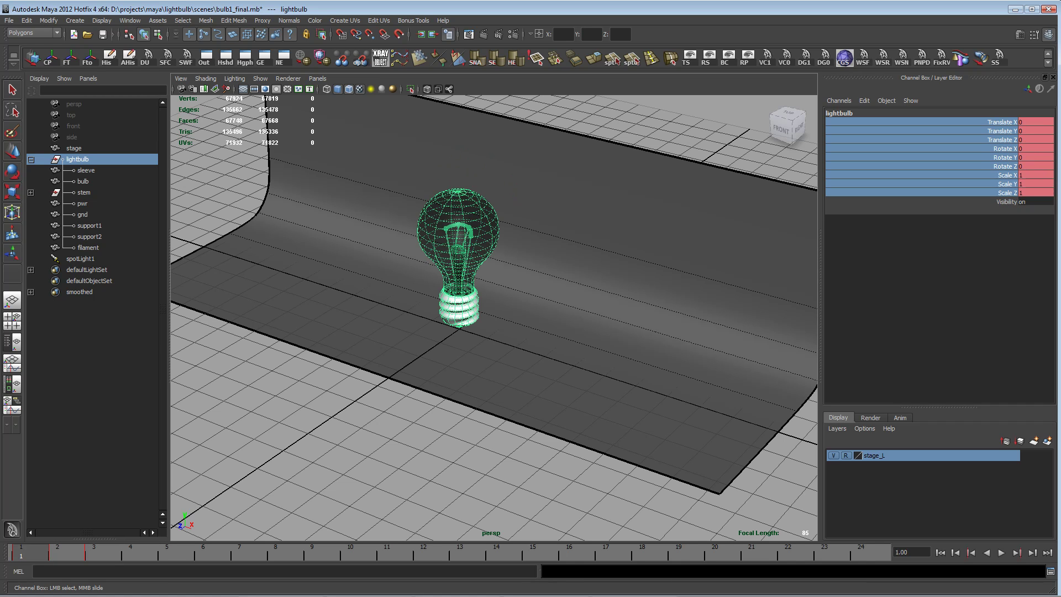